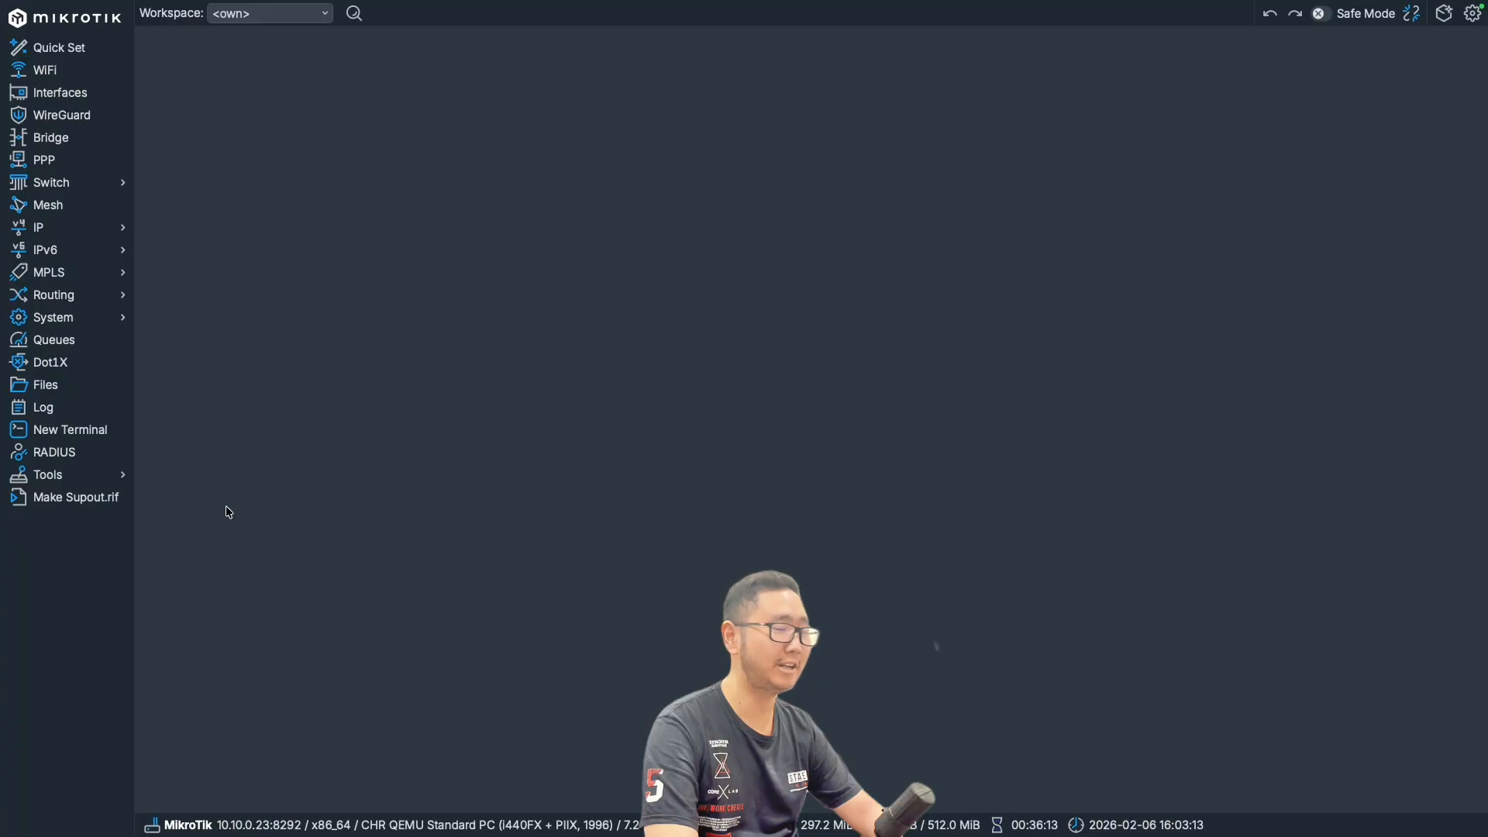
- Run a UDP bandwidth test in the receive direction against address 10.10.1.1
click(130, 479)
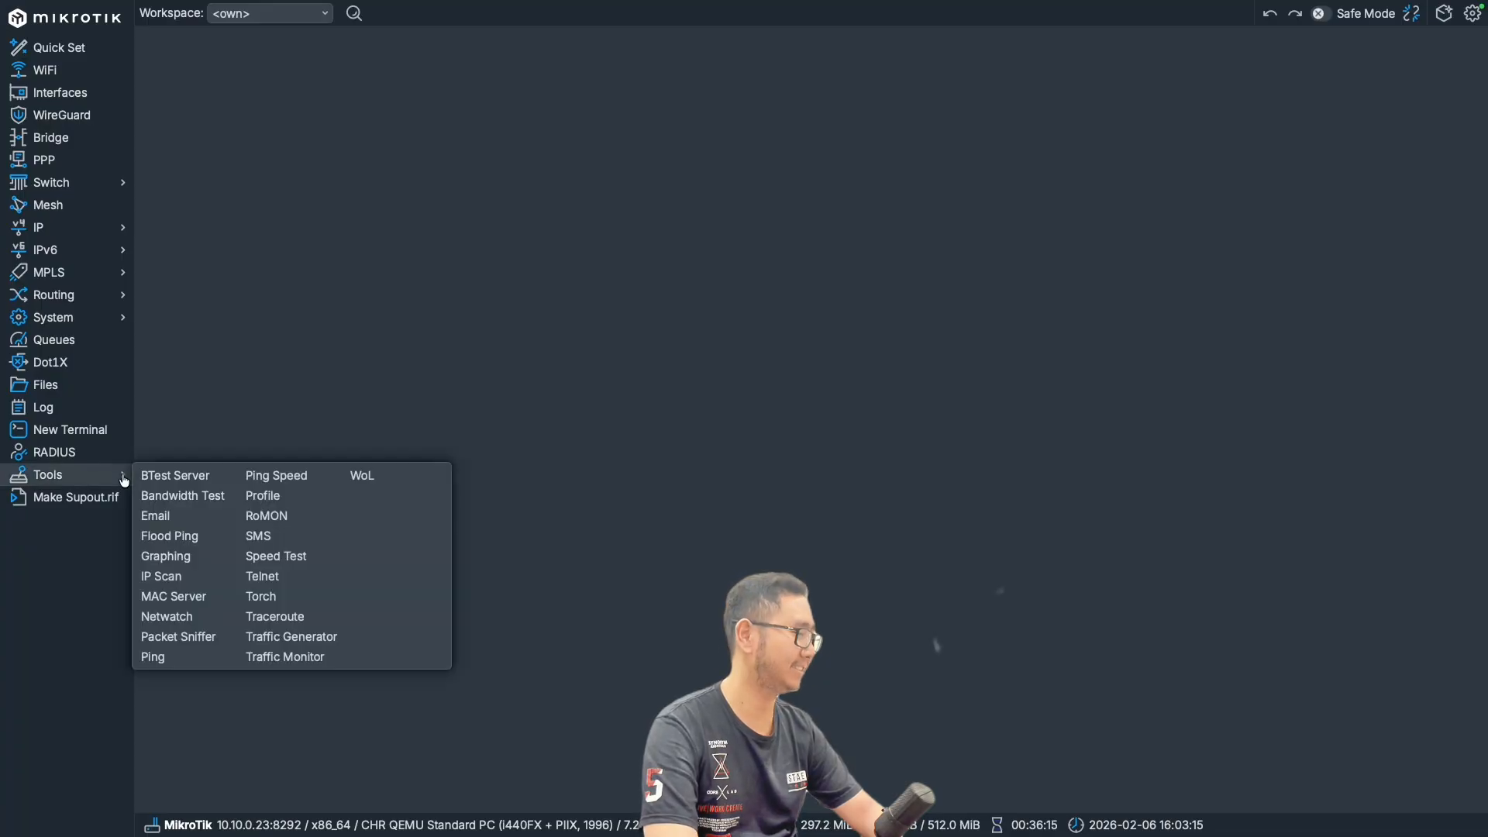
click(181, 500)
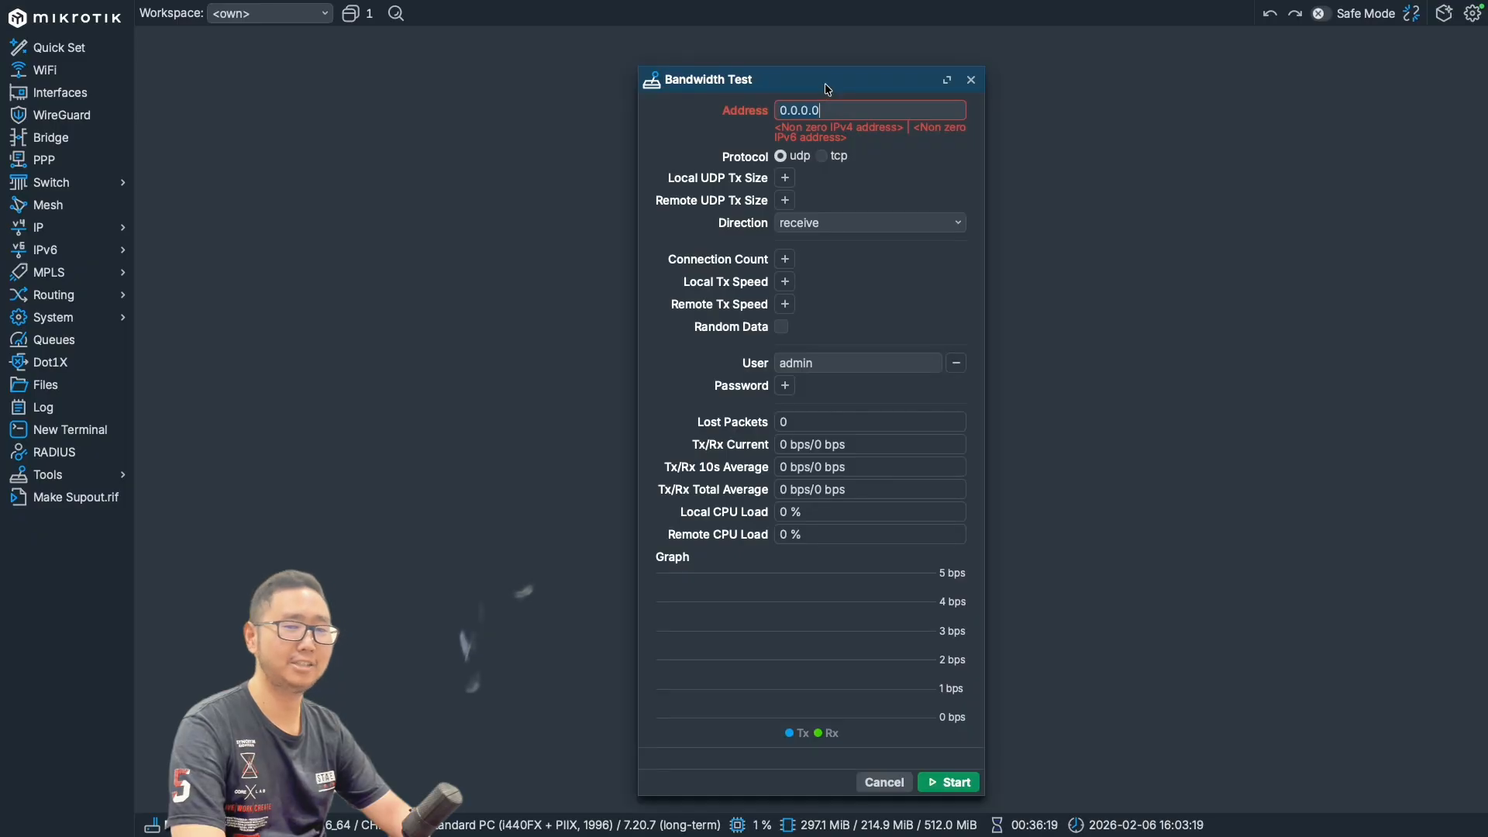
drag(825, 86, 778, 69)
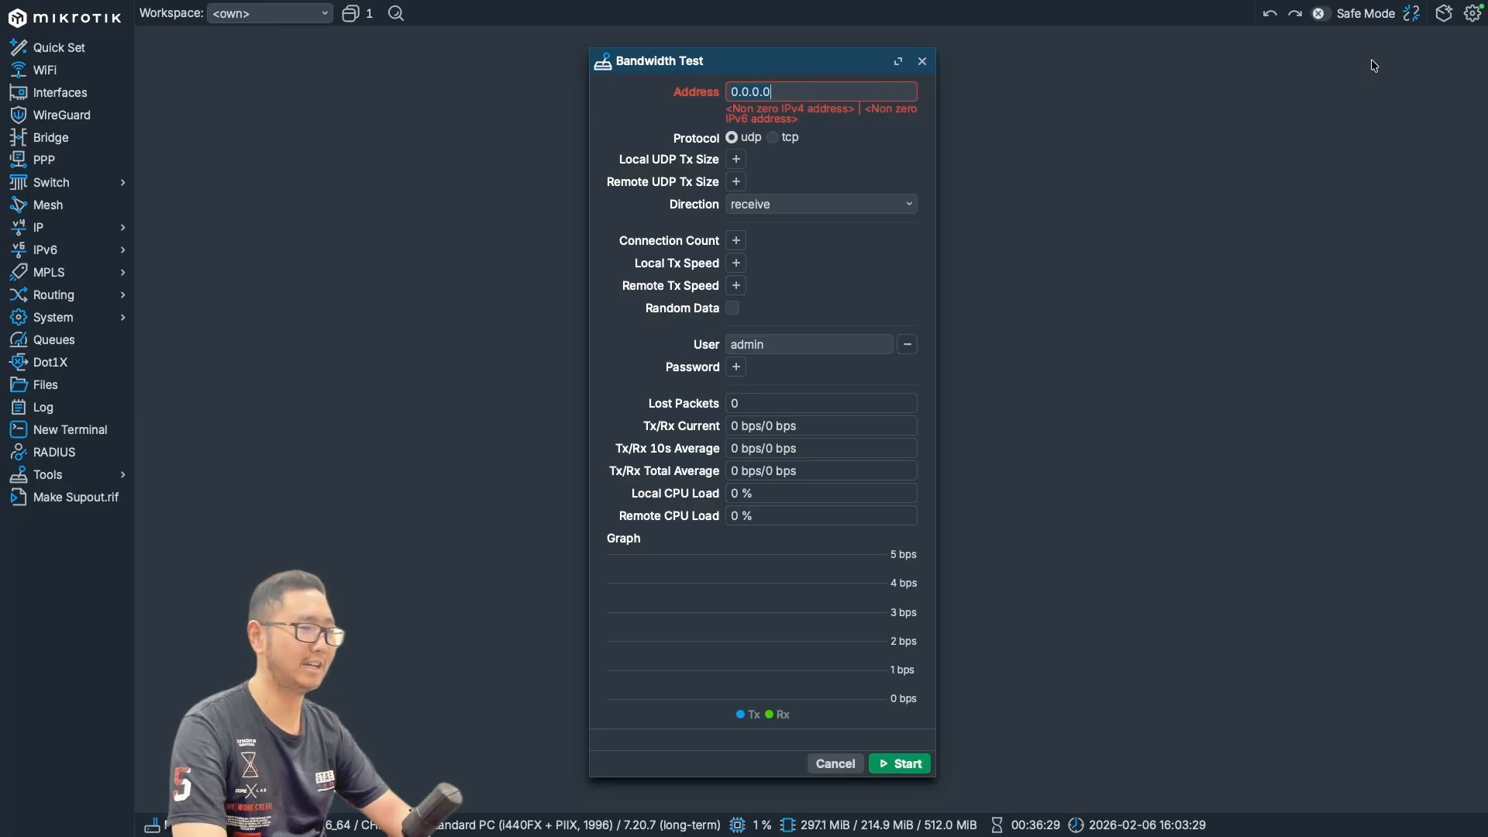
drag(801, 90, 702, 93)
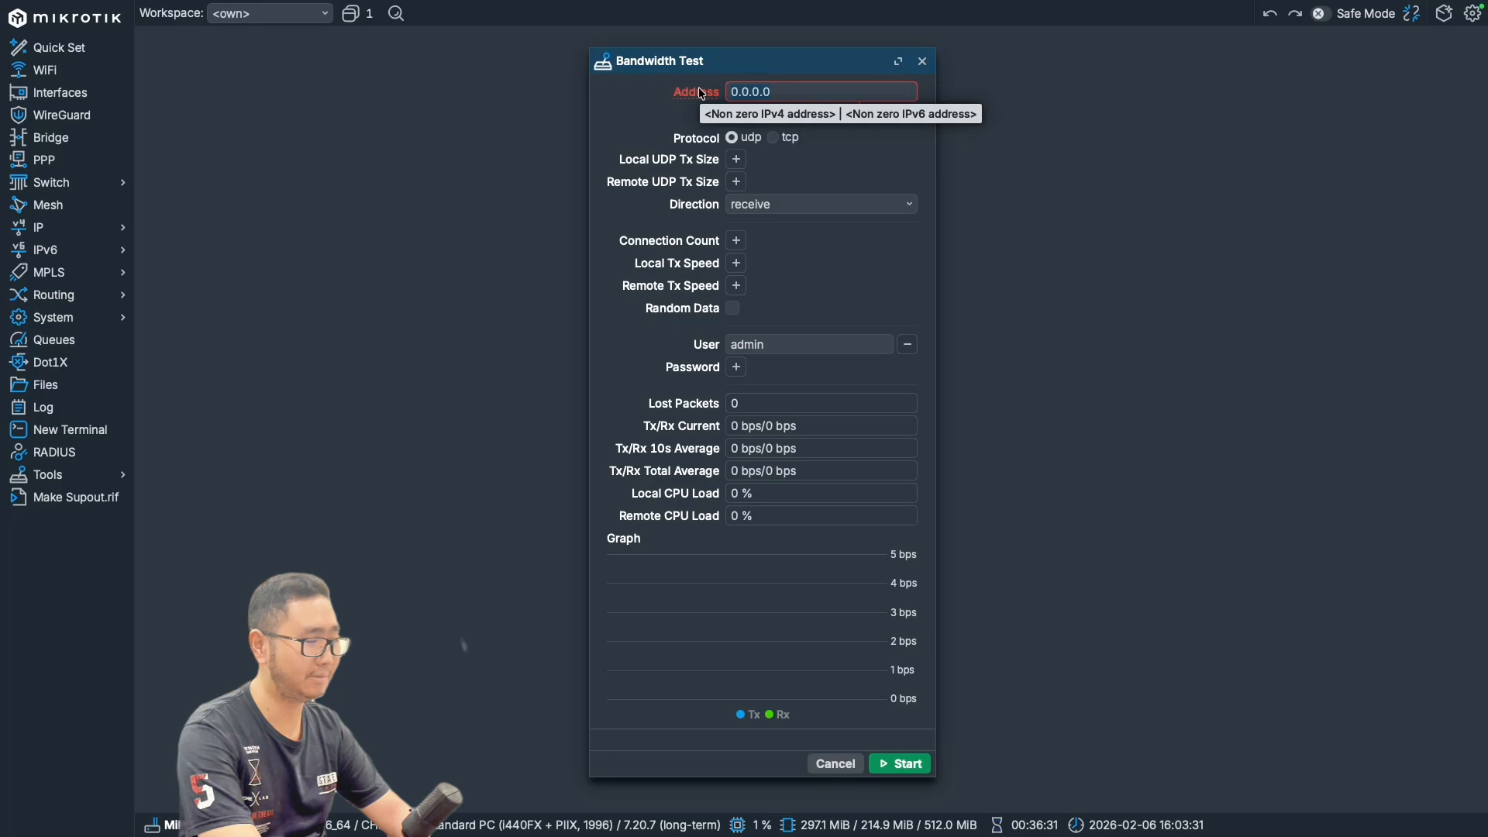
text(10.1)
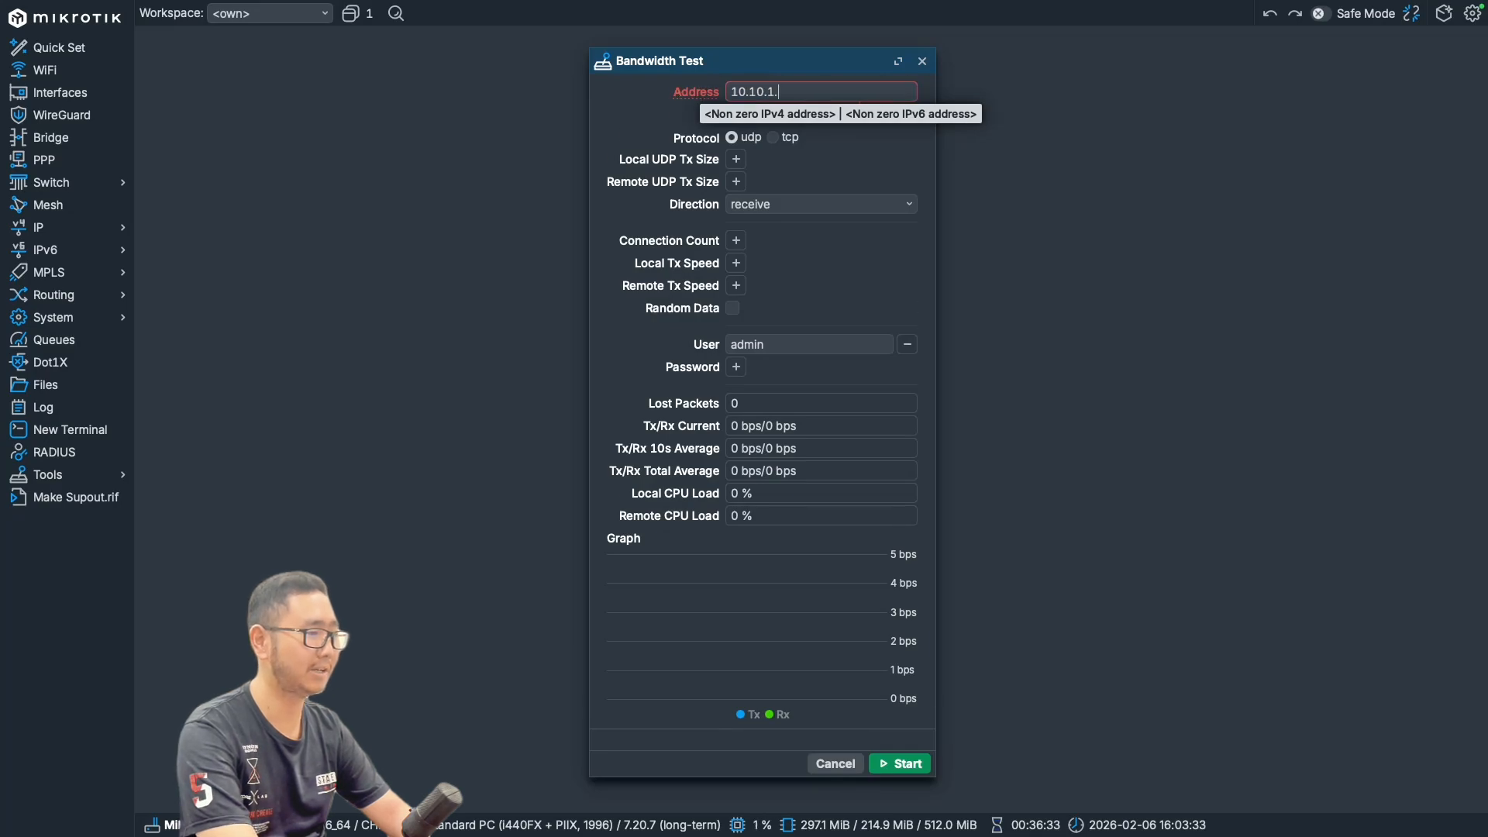
click(903, 745)
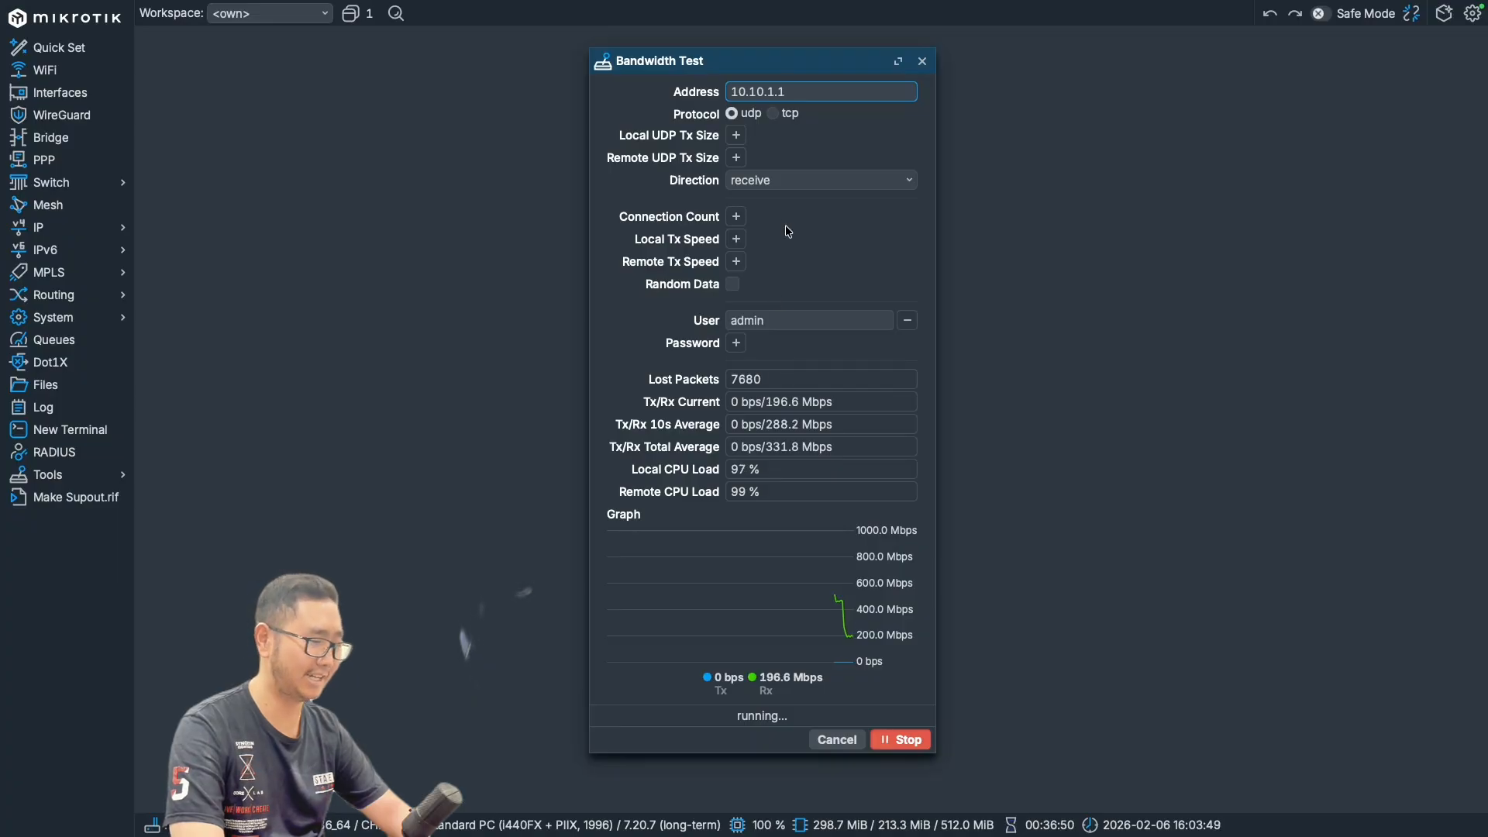
- Set the bandwidth test's direction to both and stop the running receive test
click(767, 181)
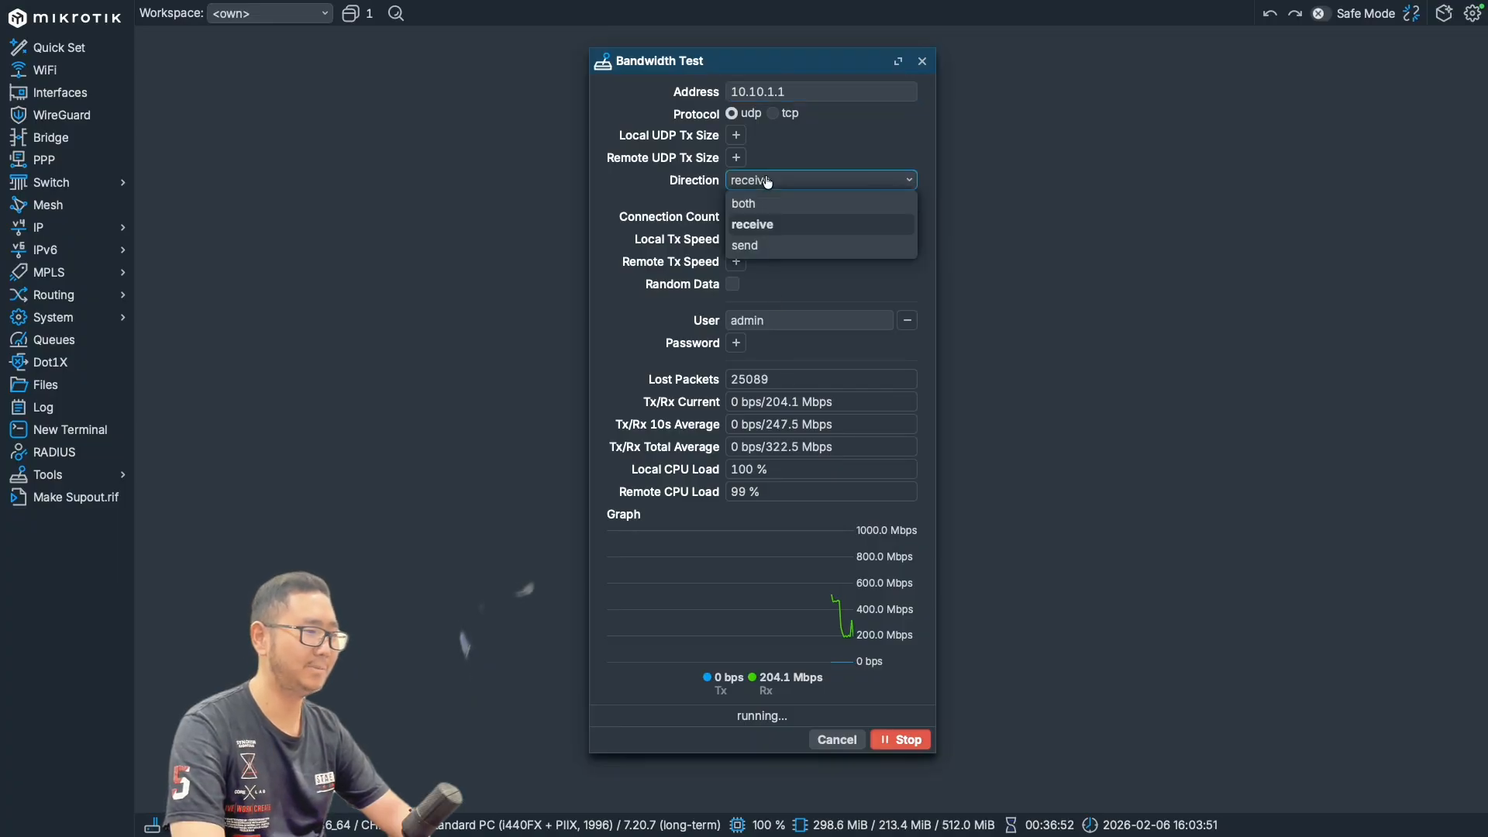
click(853, 200)
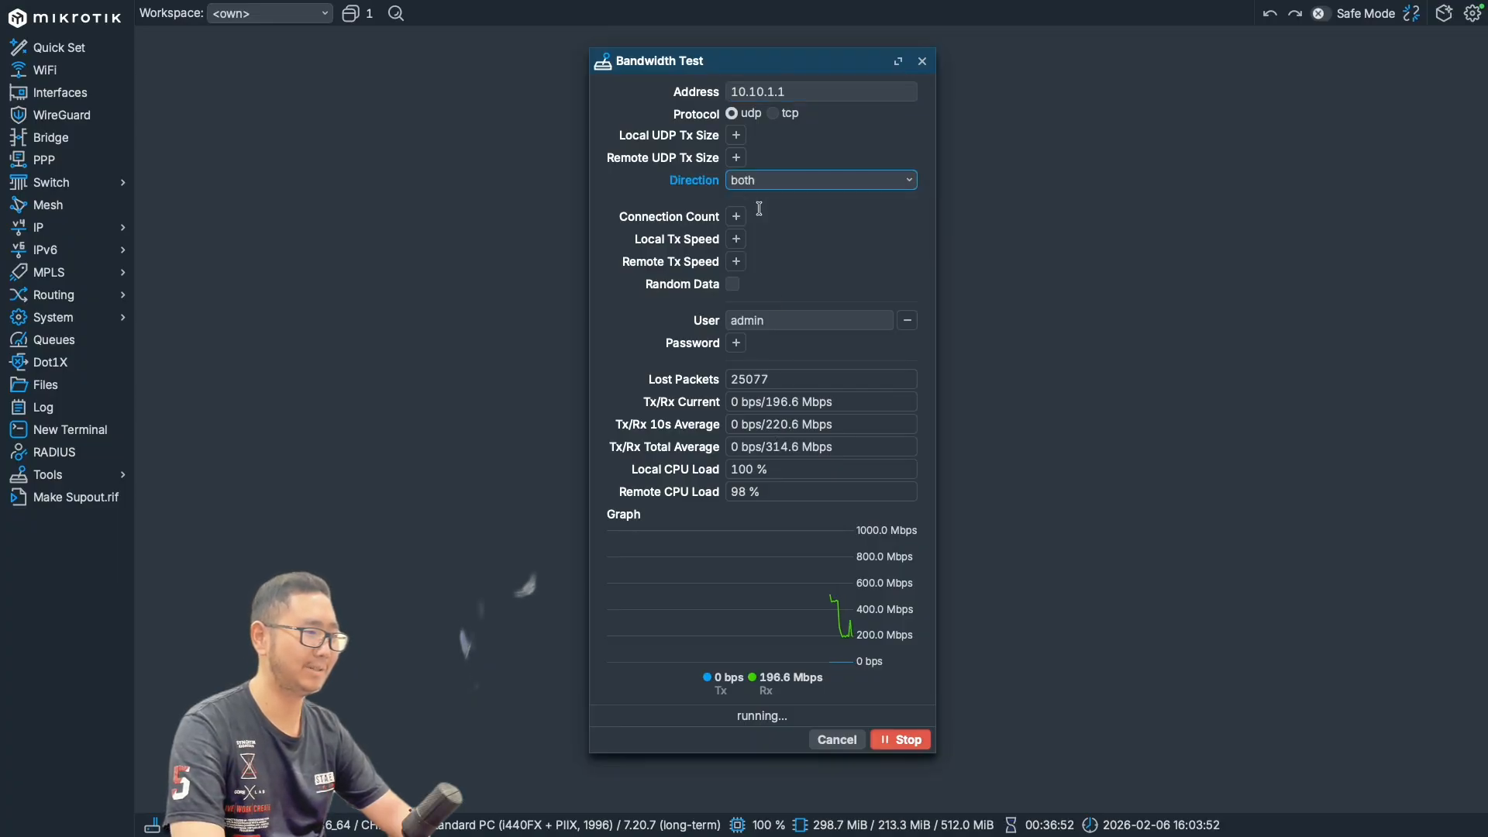
click(900, 740)
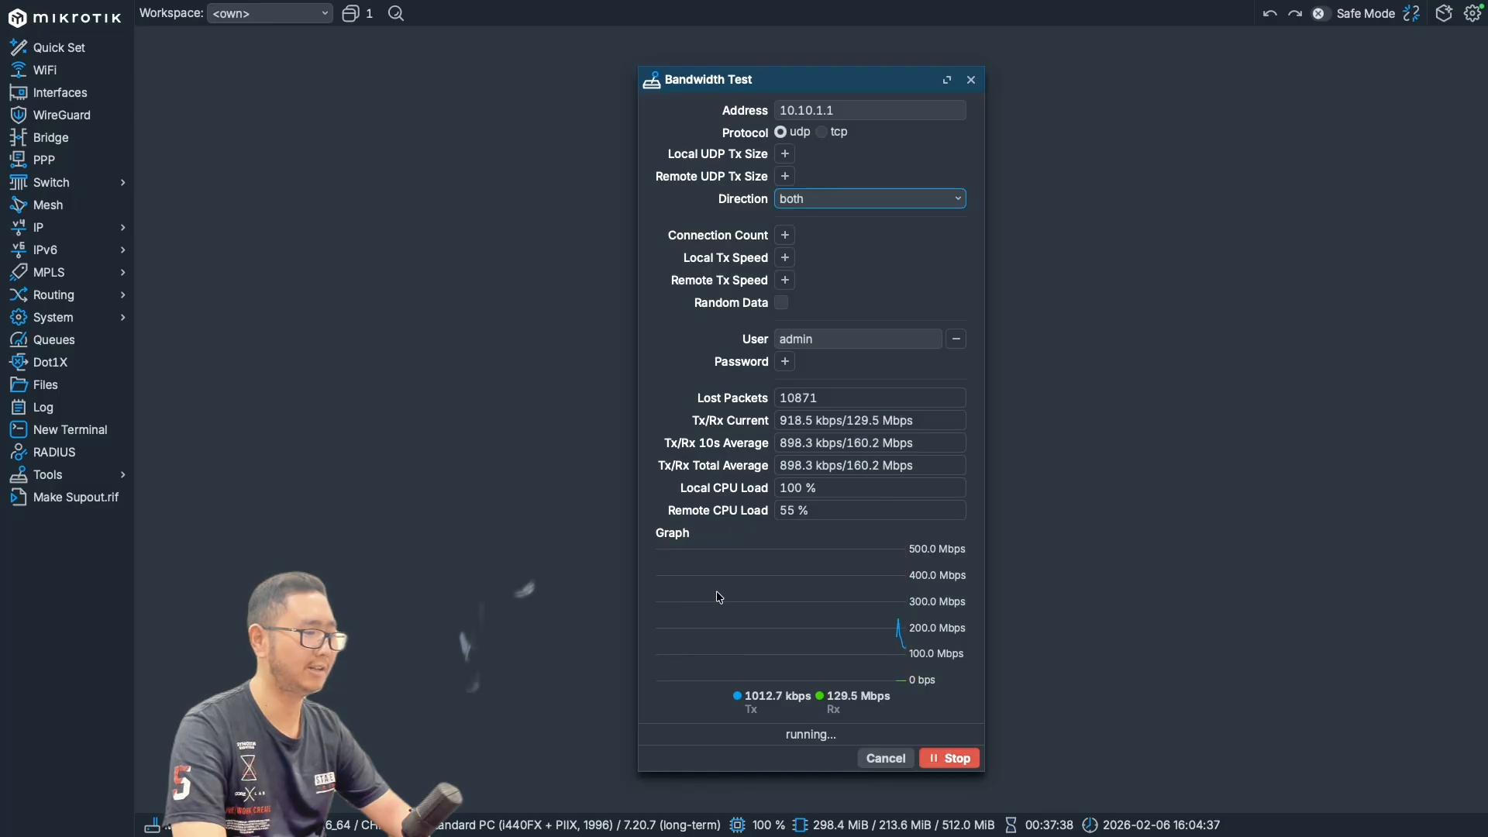
- Change the bandwidth test's target address to 10.10.0.1 and run it in both directions
click(845, 108)
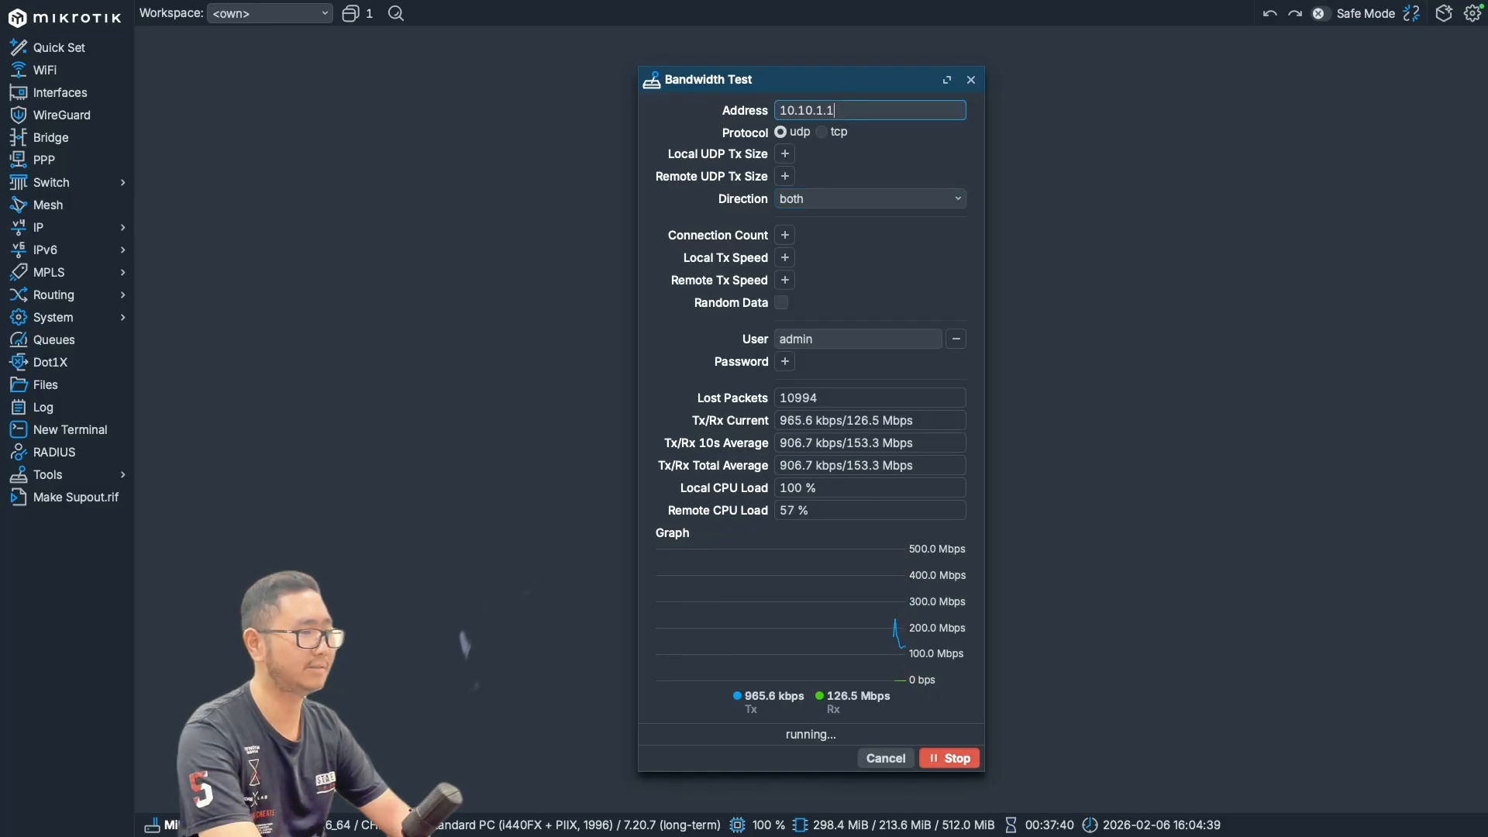
key(BackSpace)
key(BackSpace)
key(BackSpace)
text(10.1)
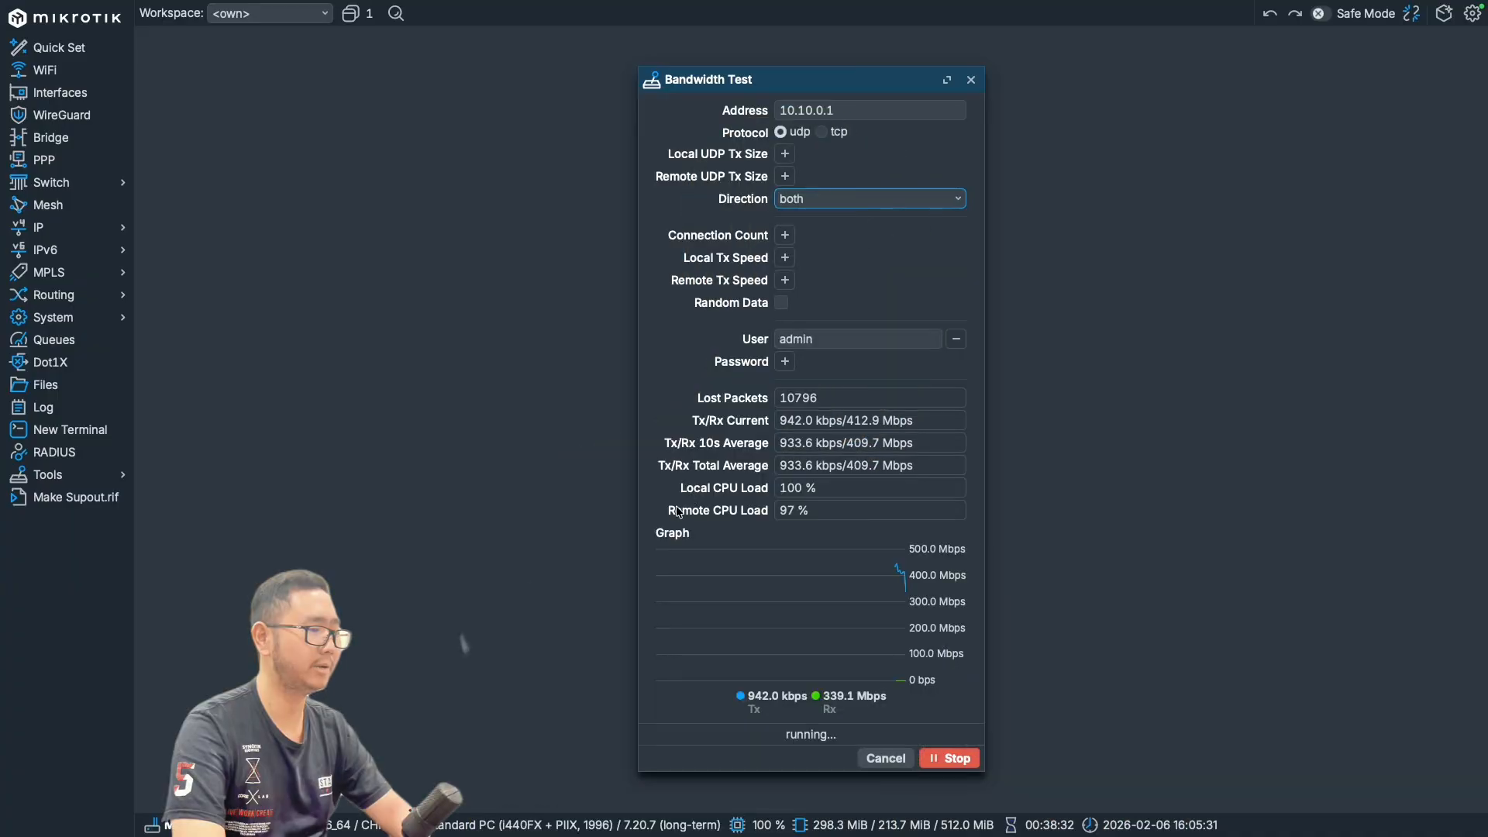
- Check the remote CPU load, then stop the bandwidth test and close its window
click(783, 510)
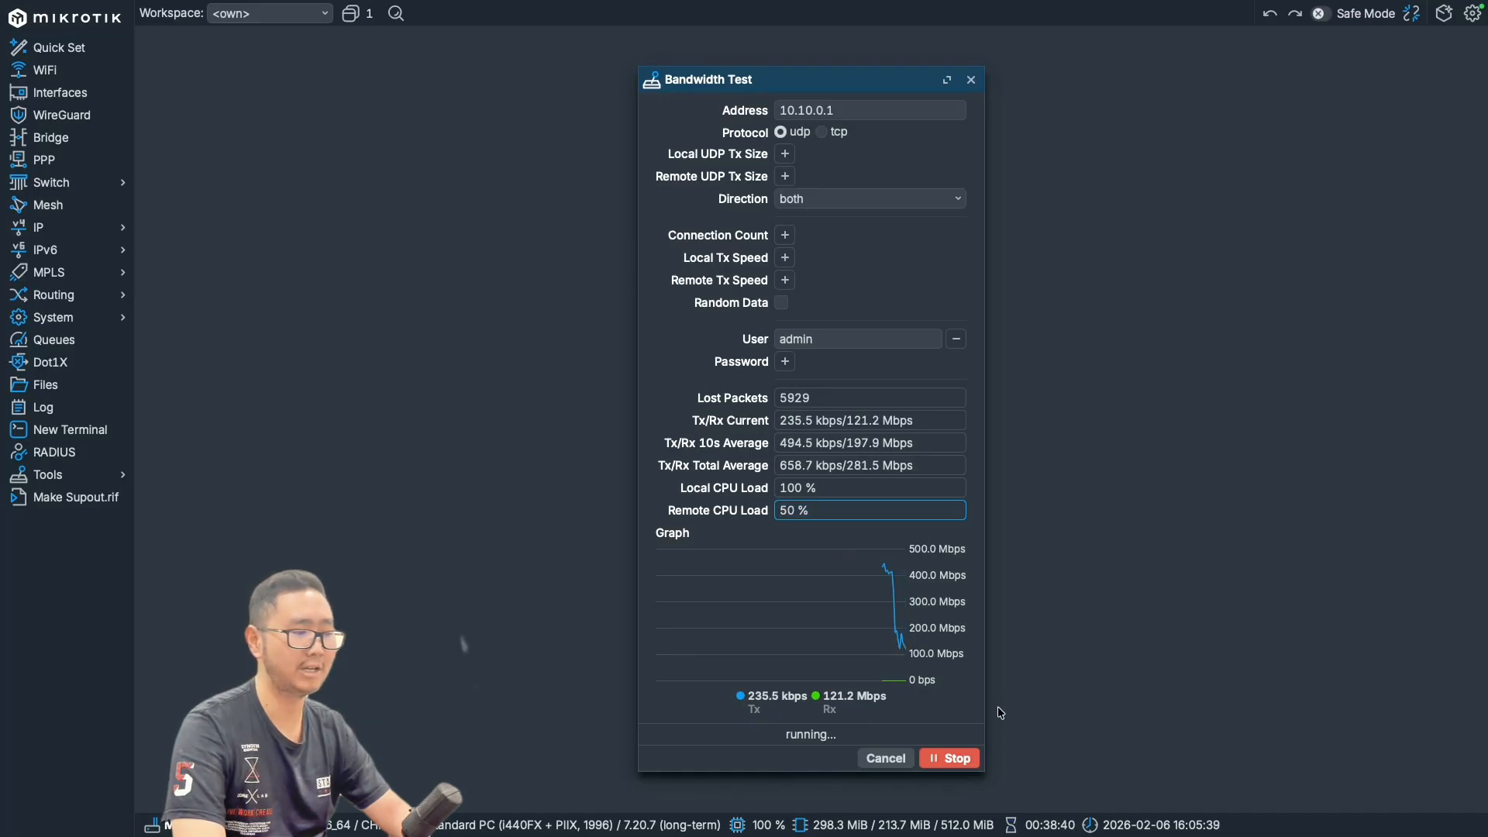
click(958, 761)
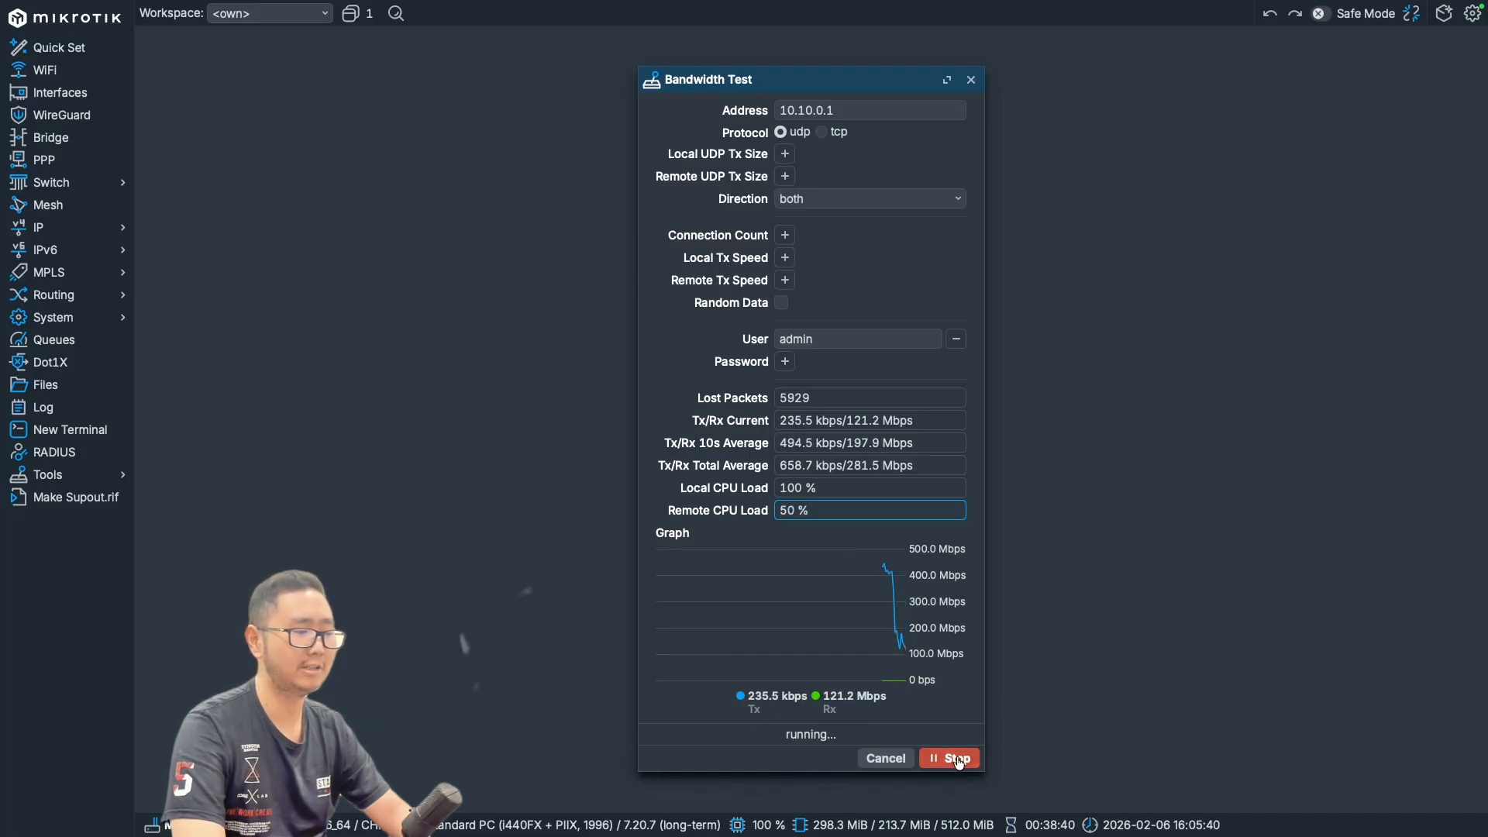
click(972, 81)
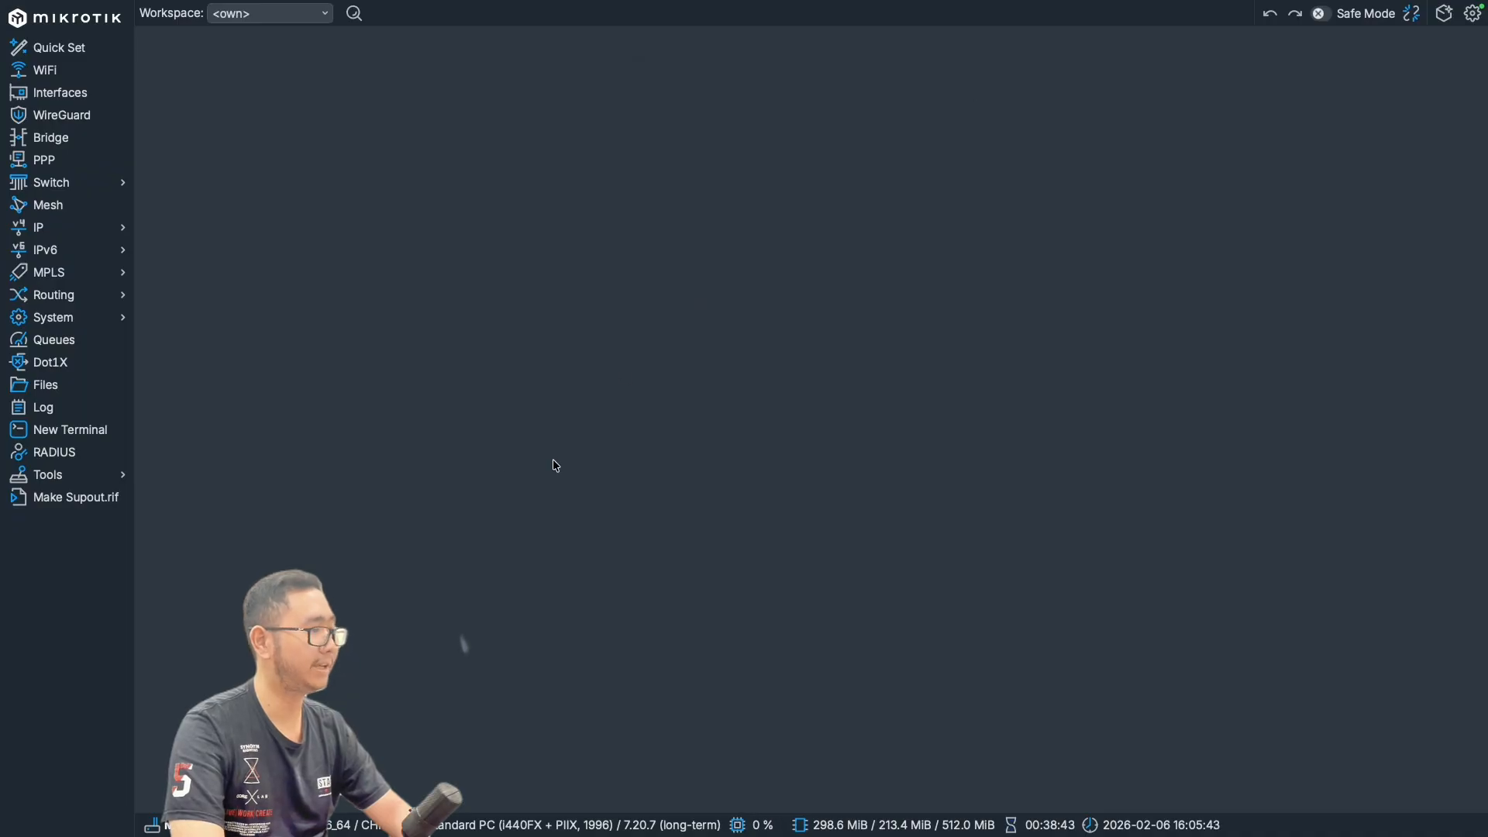
- Open the IP Scan tool and enlarge its window so more result columns fit
click(129, 481)
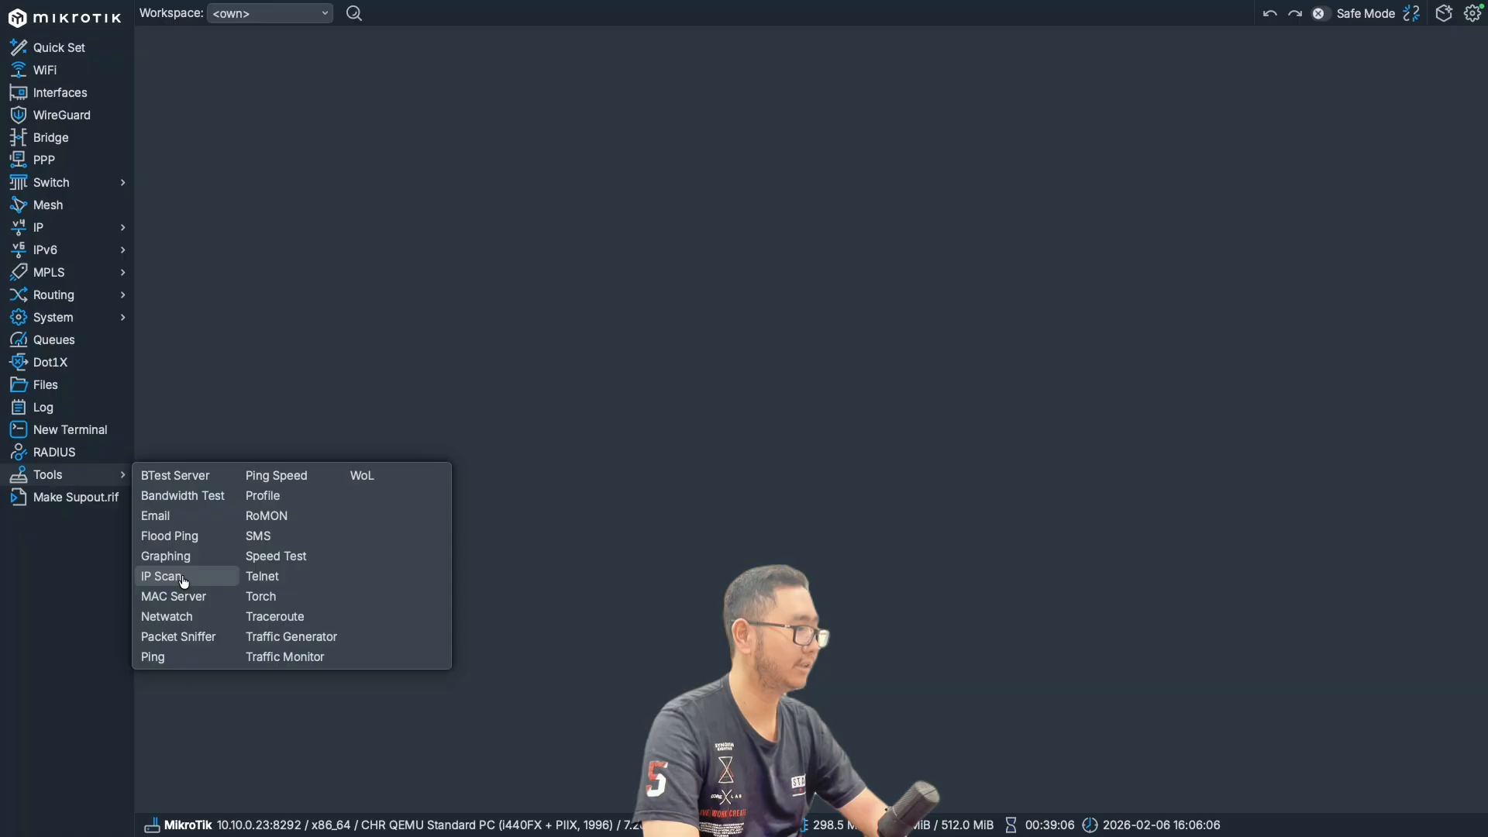
click(177, 575)
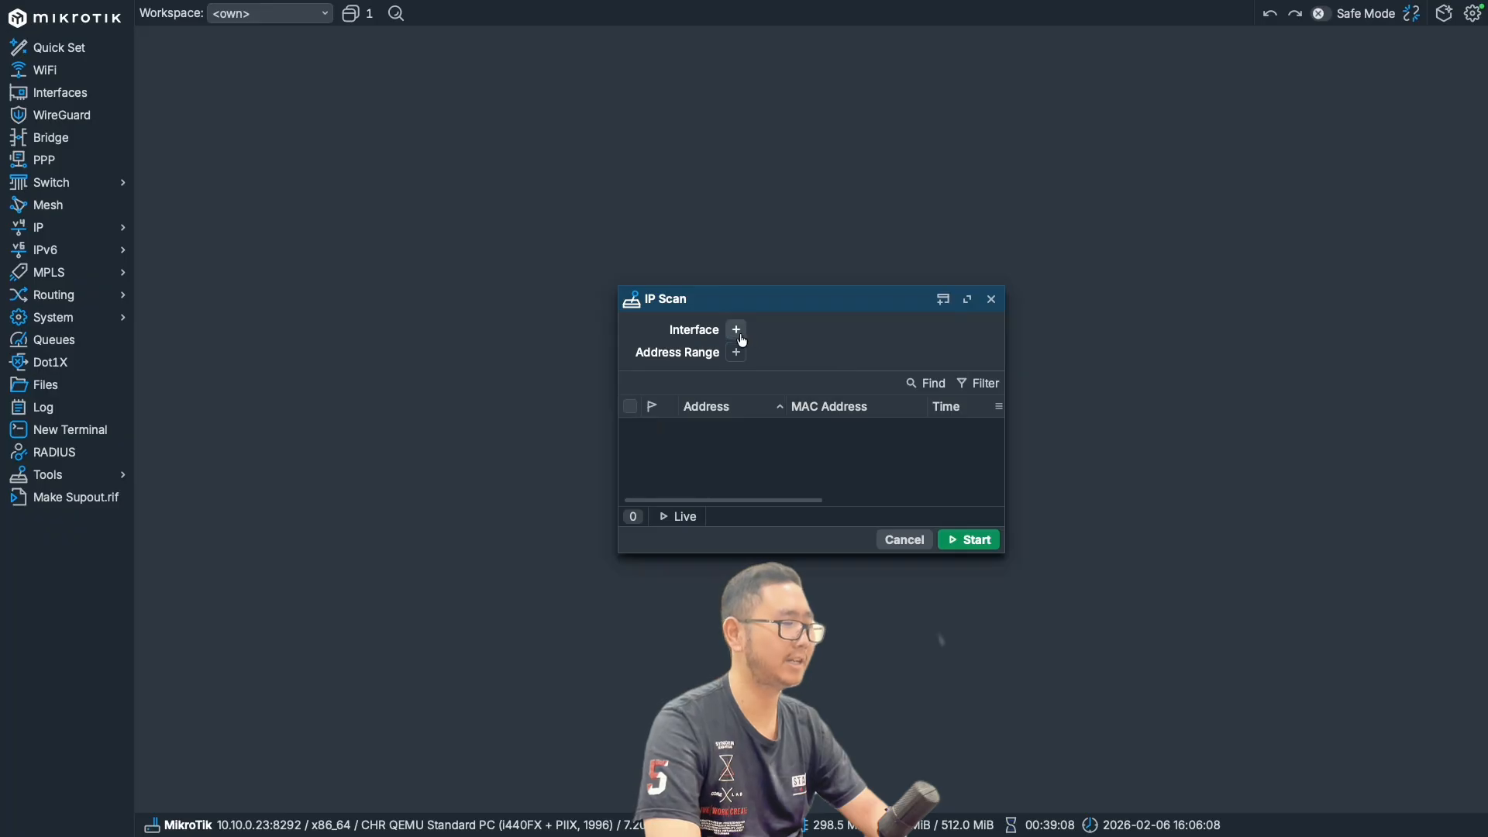
drag(760, 299, 755, 173)
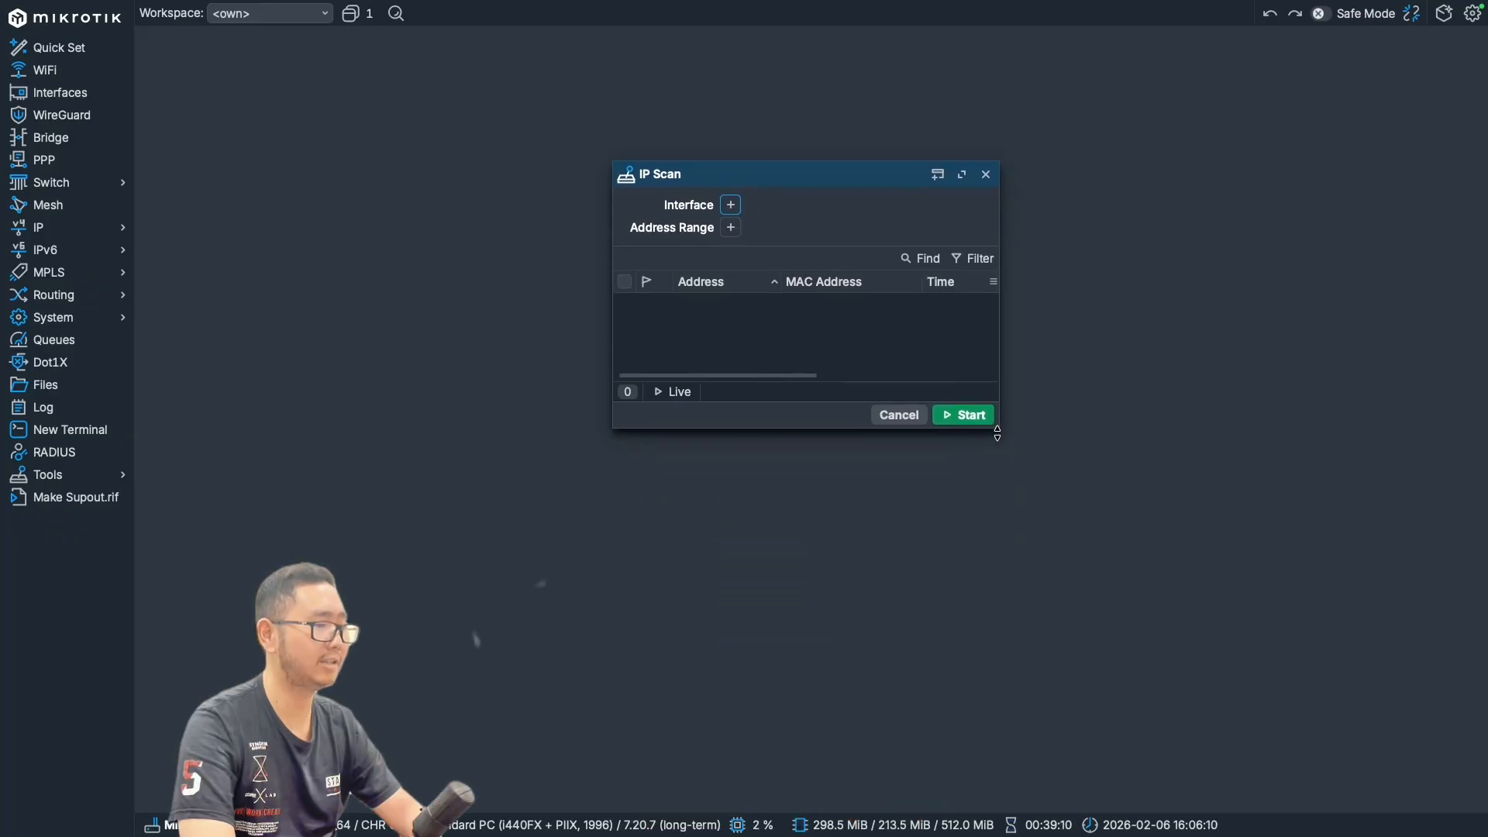
drag(1003, 429, 1289, 547)
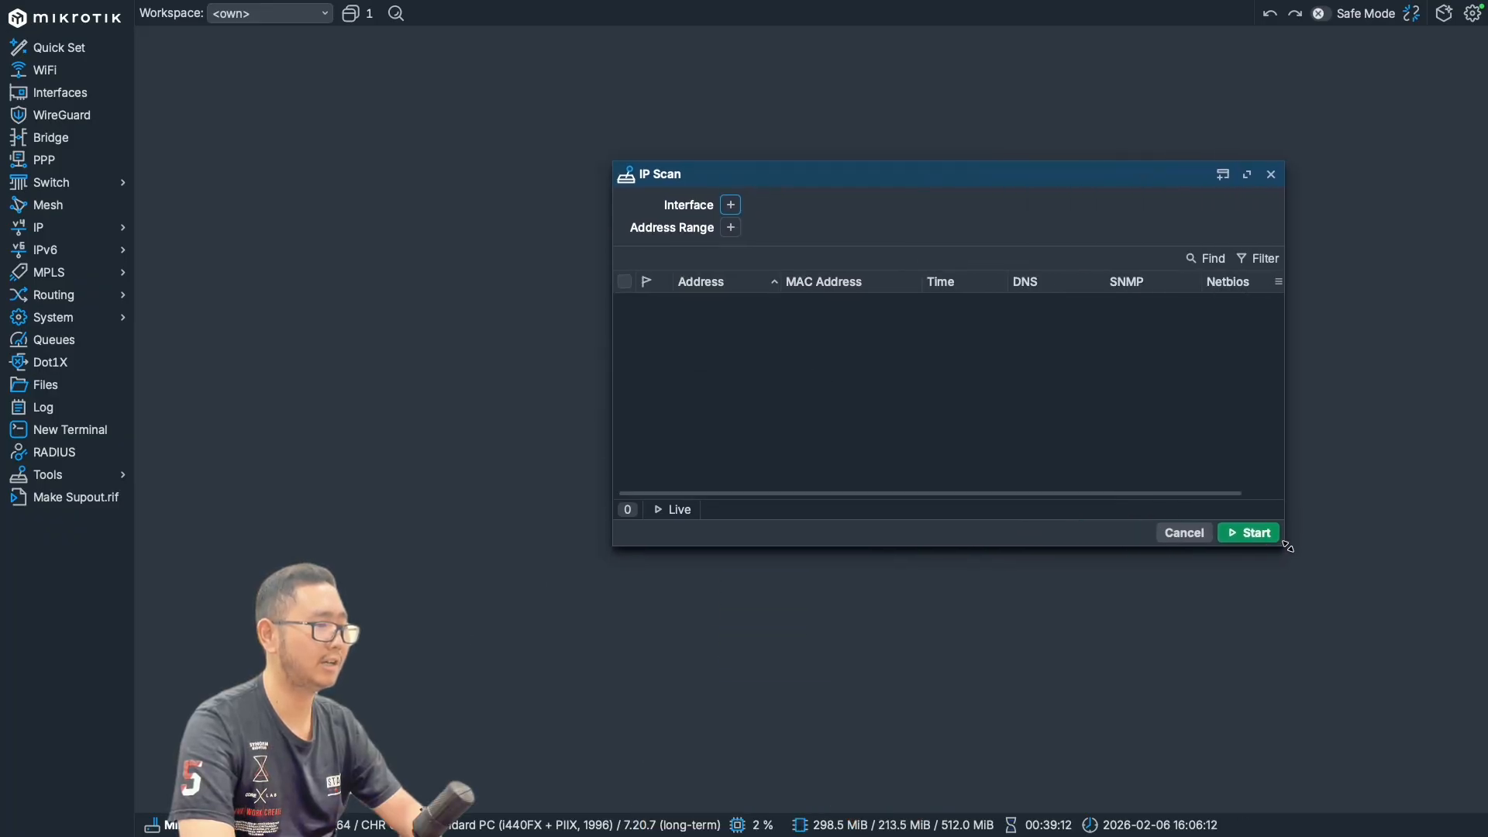
- Scan the address range 10.10.10.0/24 on interface ether2
click(731, 206)
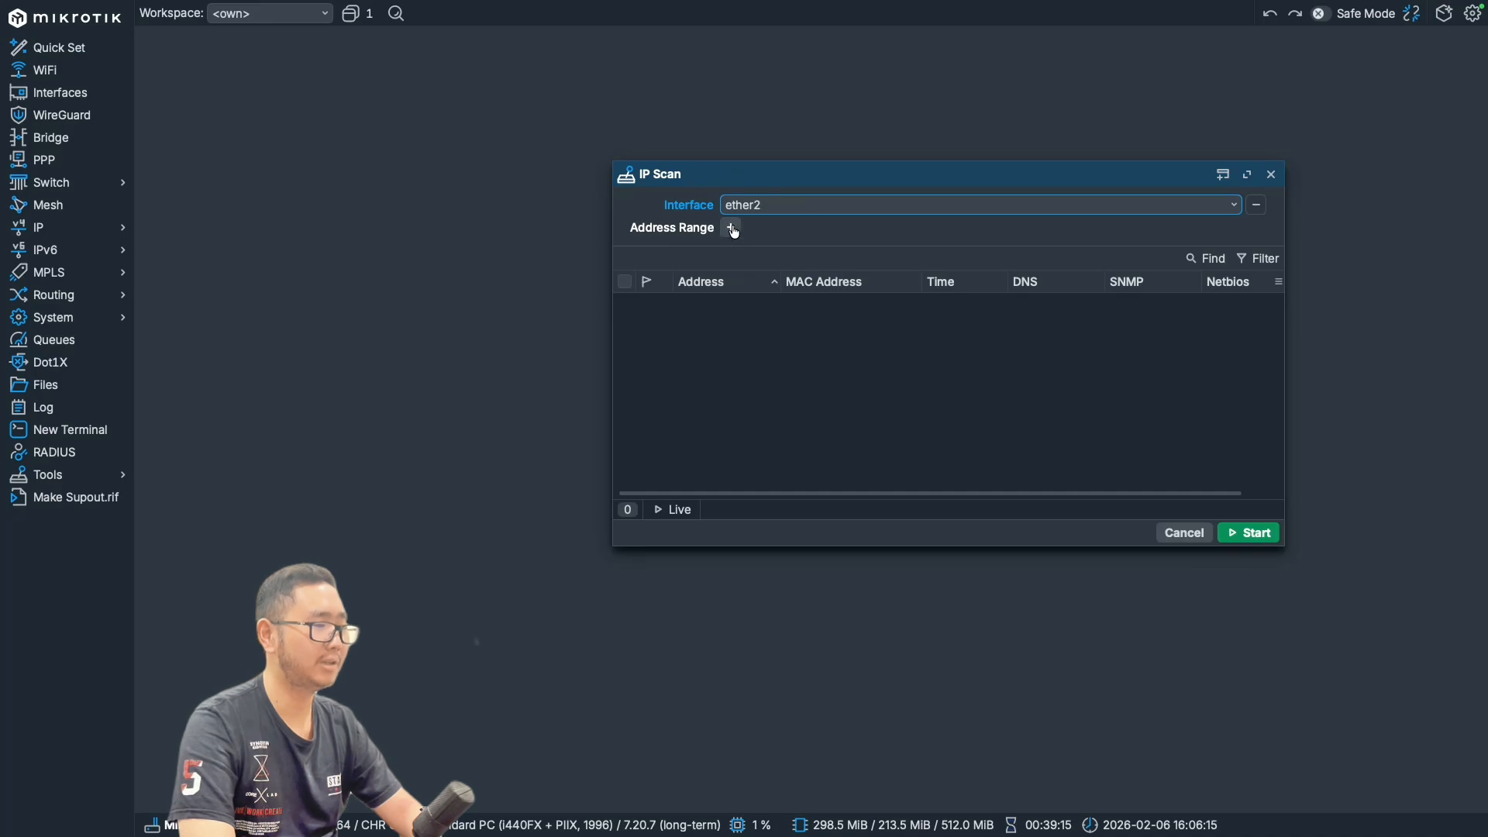
click(733, 229)
text(10)
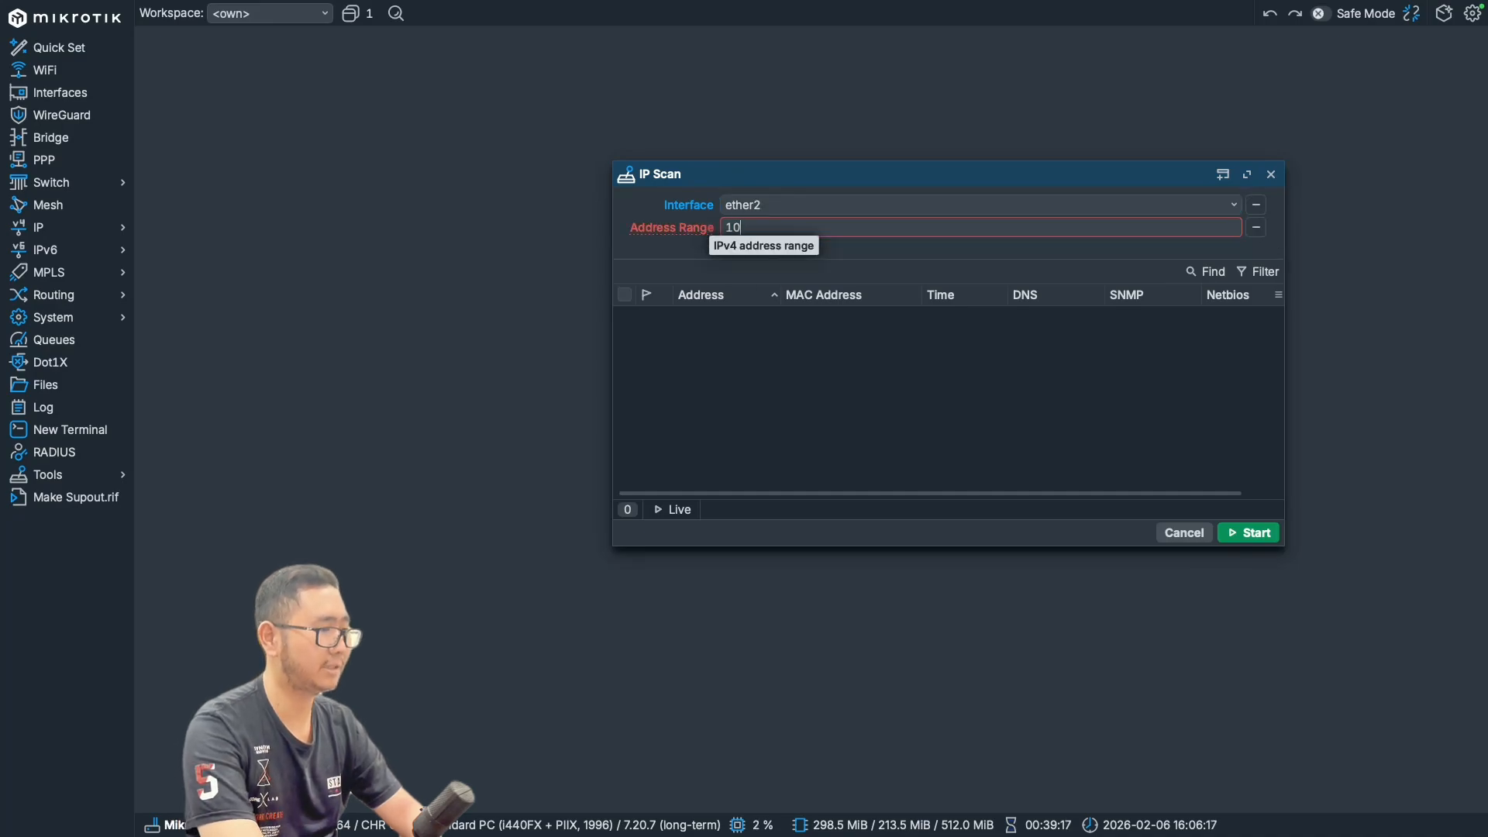
text(.10.10.)
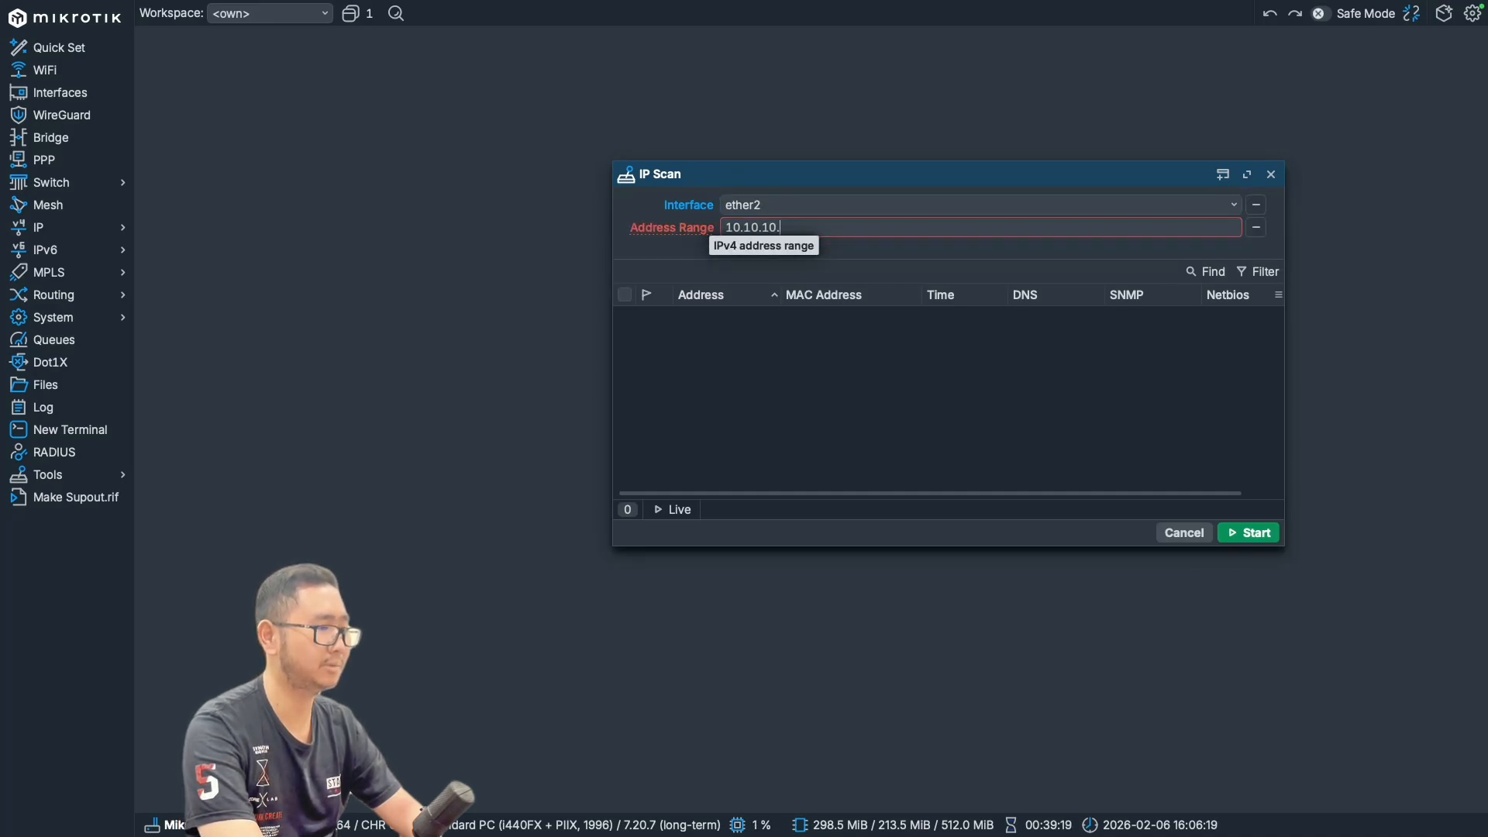
text(0/24)
click(1246, 533)
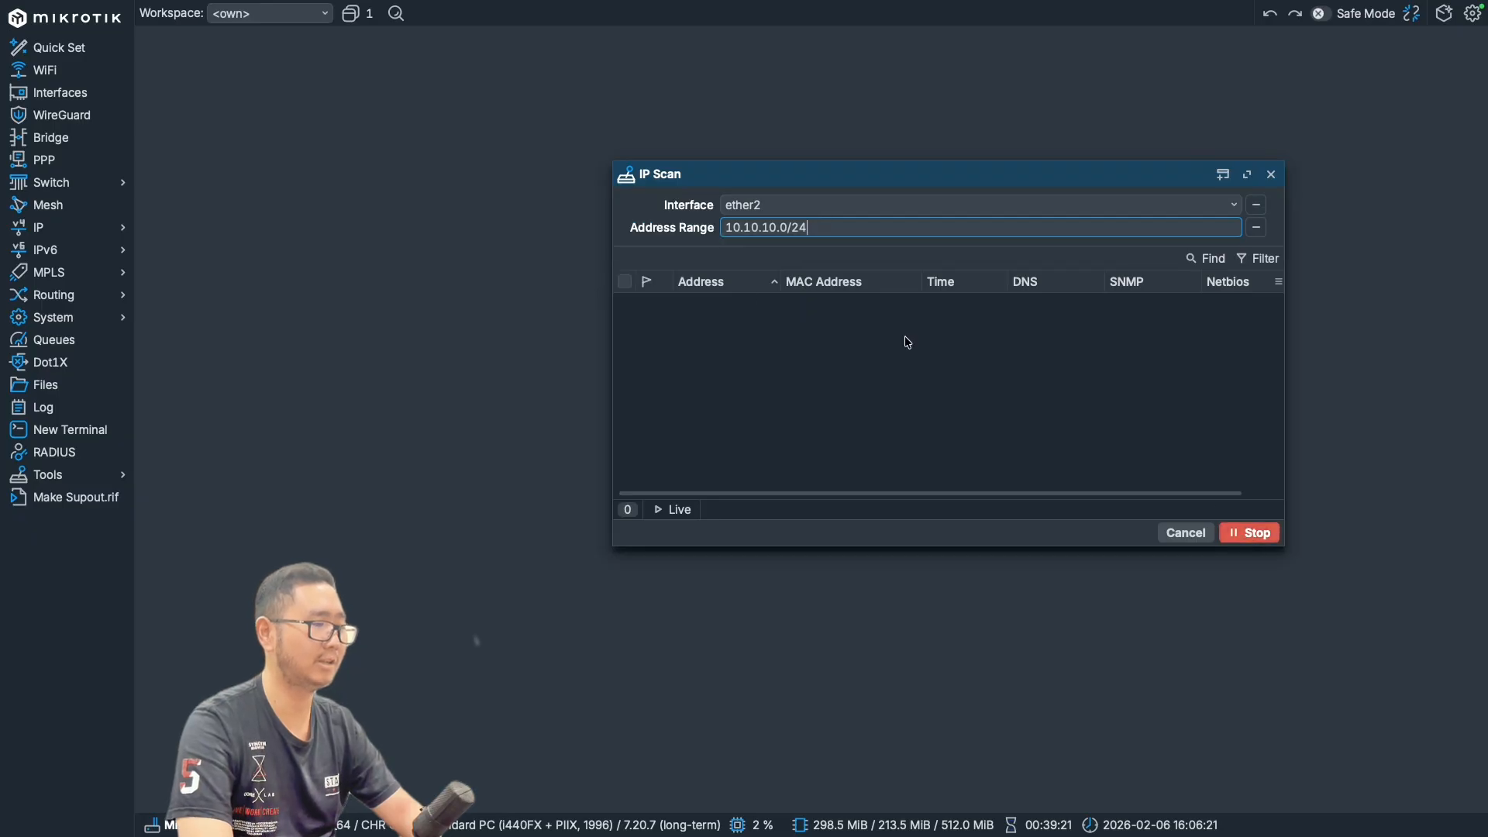
click(650, 307)
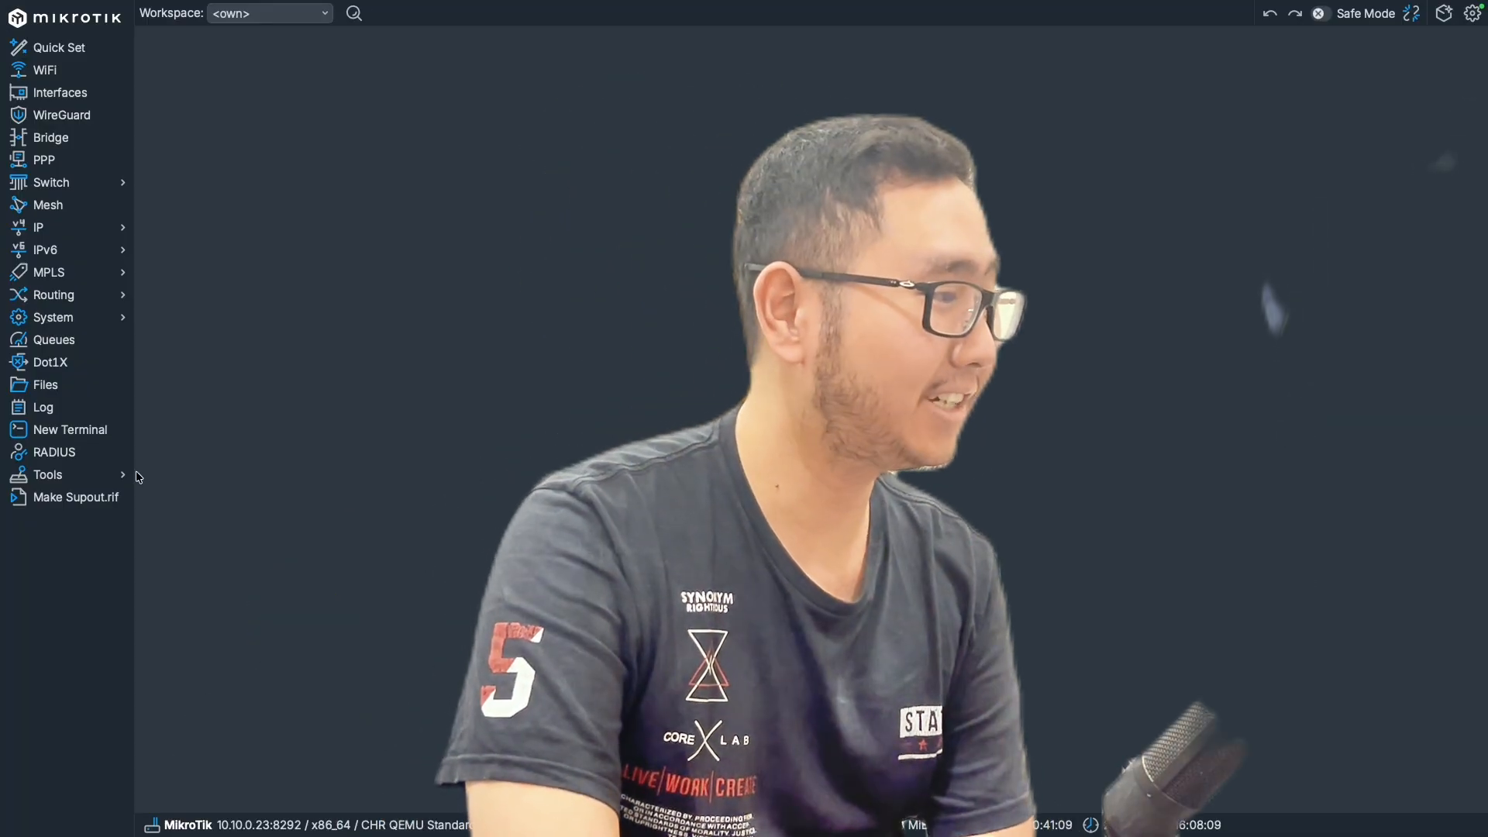
- Add a Netwatch host entry named access-google for google.com with type dns
click(118, 477)
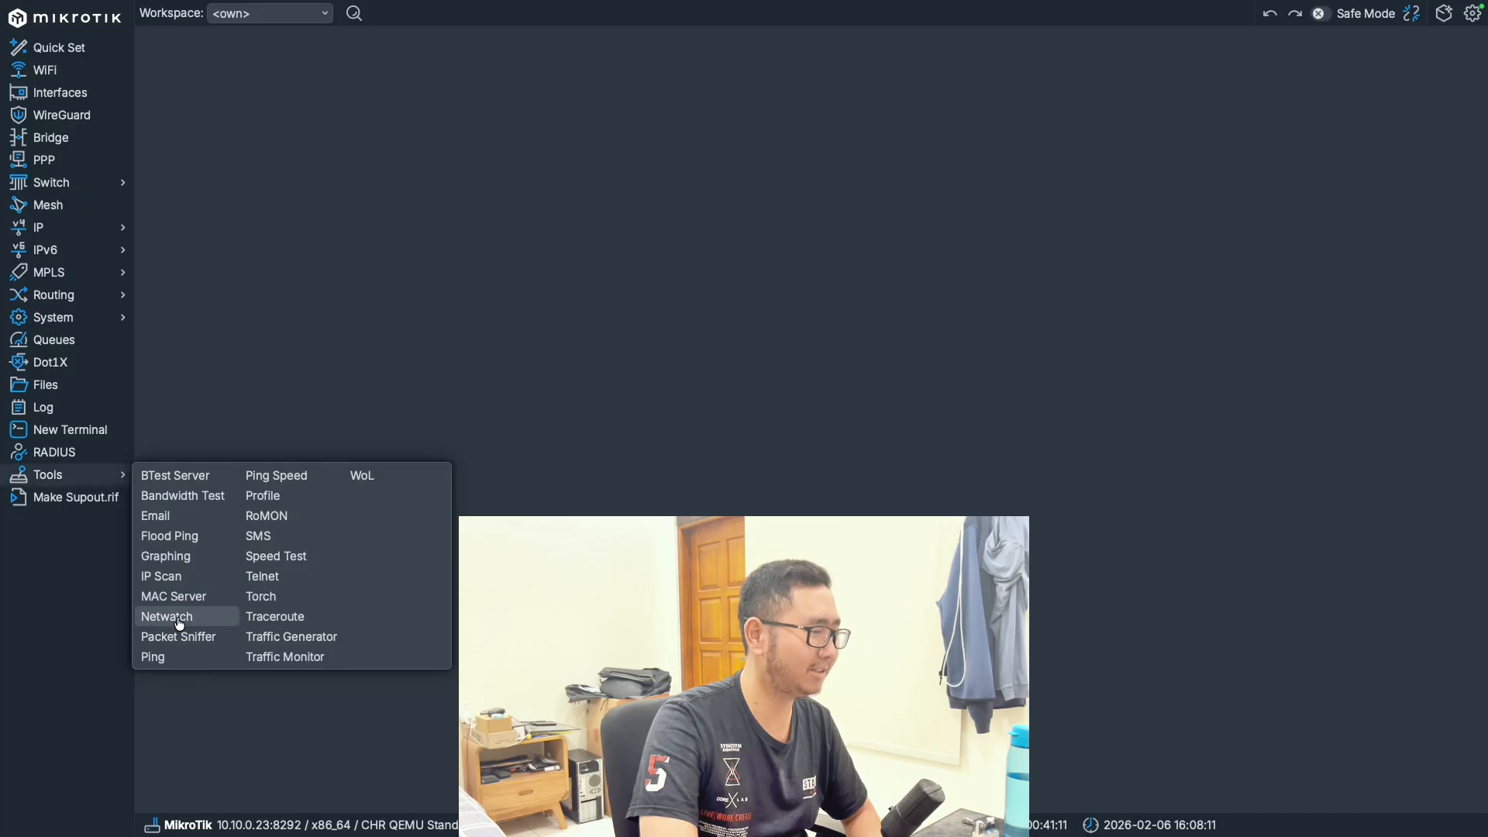
click(166, 616)
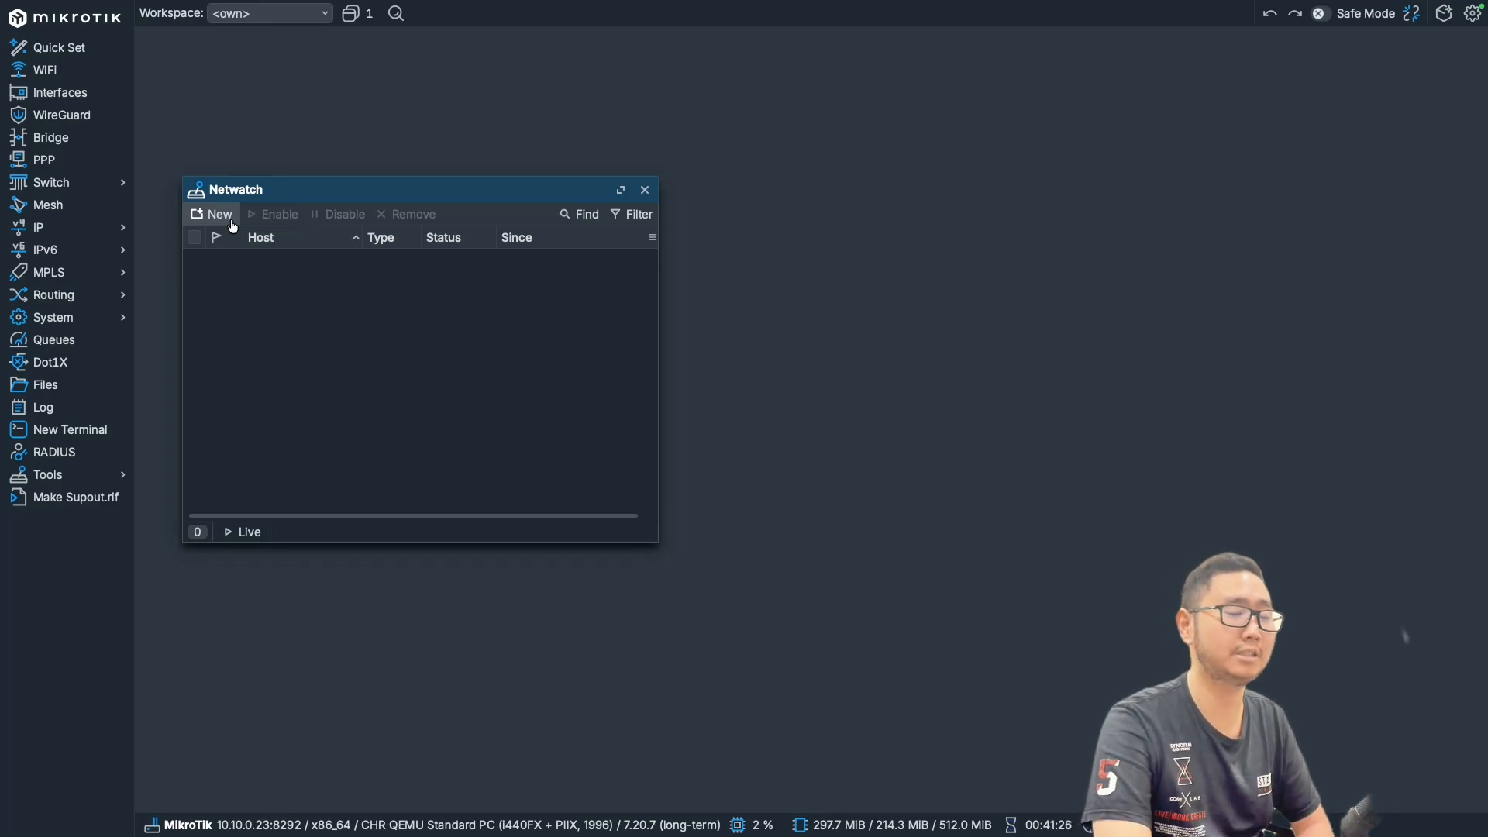
click(232, 225)
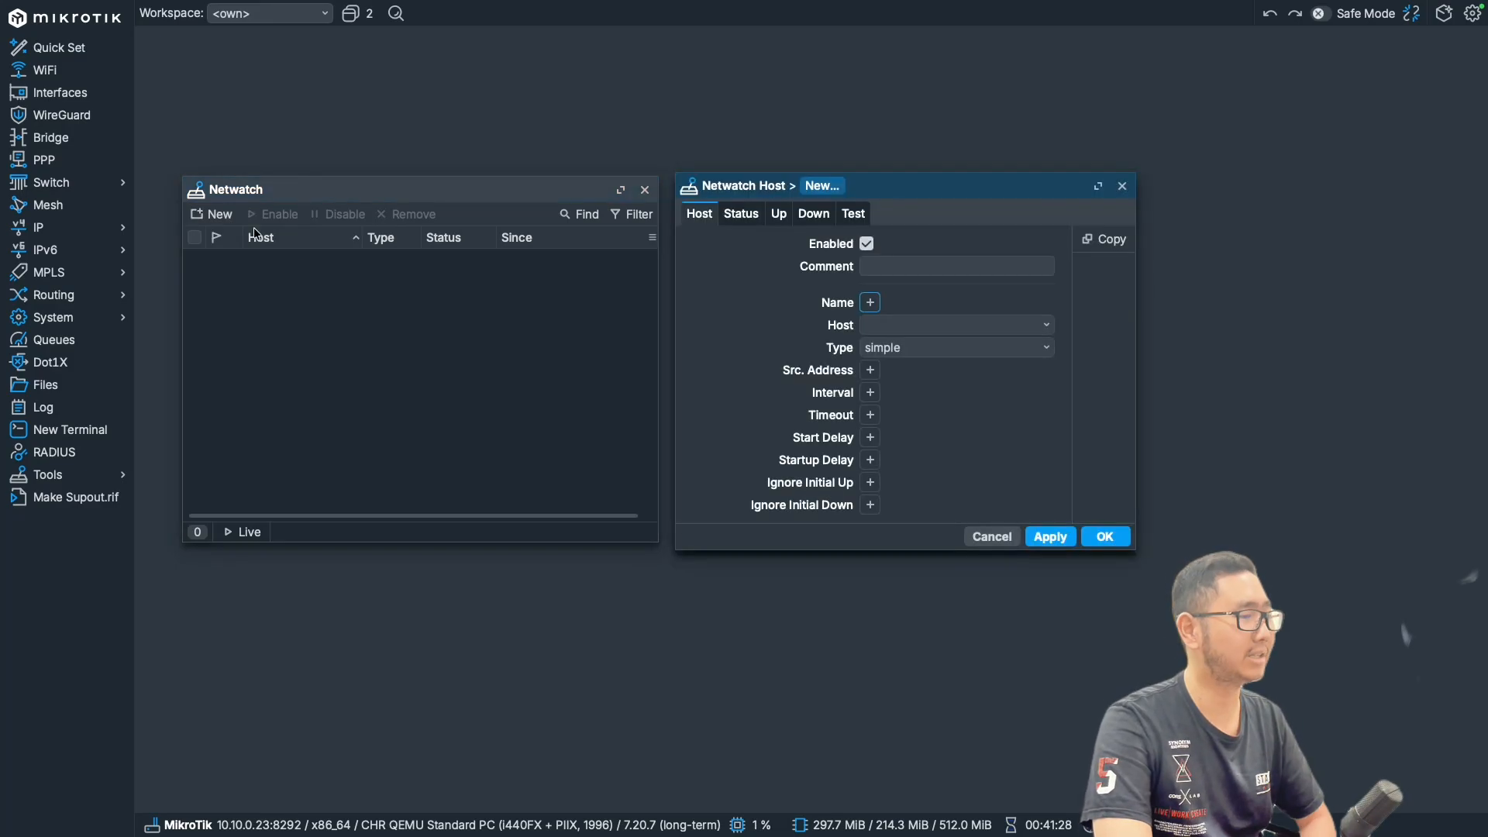
click(888, 347)
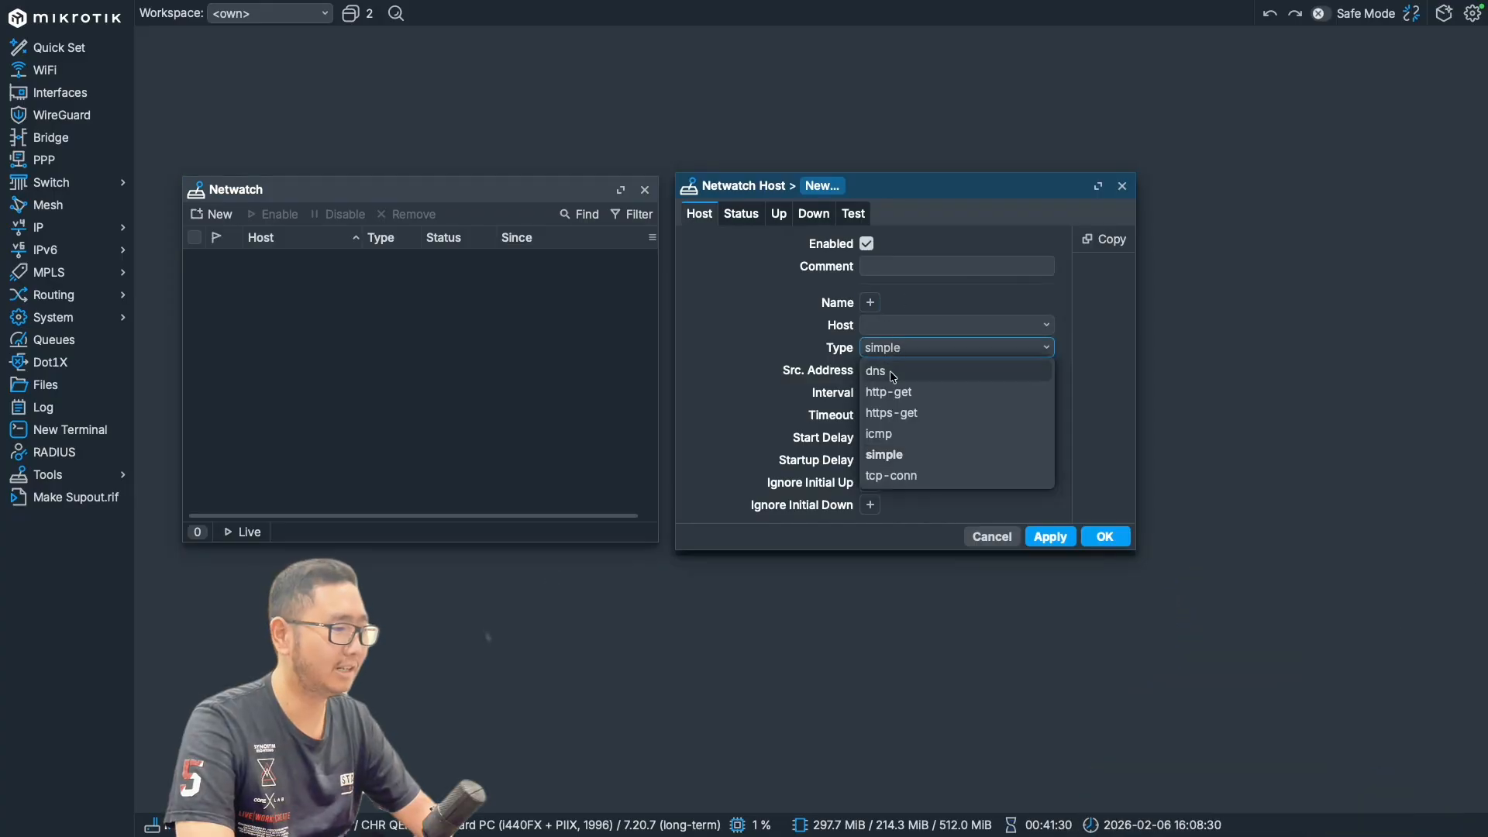
click(890, 366)
click(889, 324)
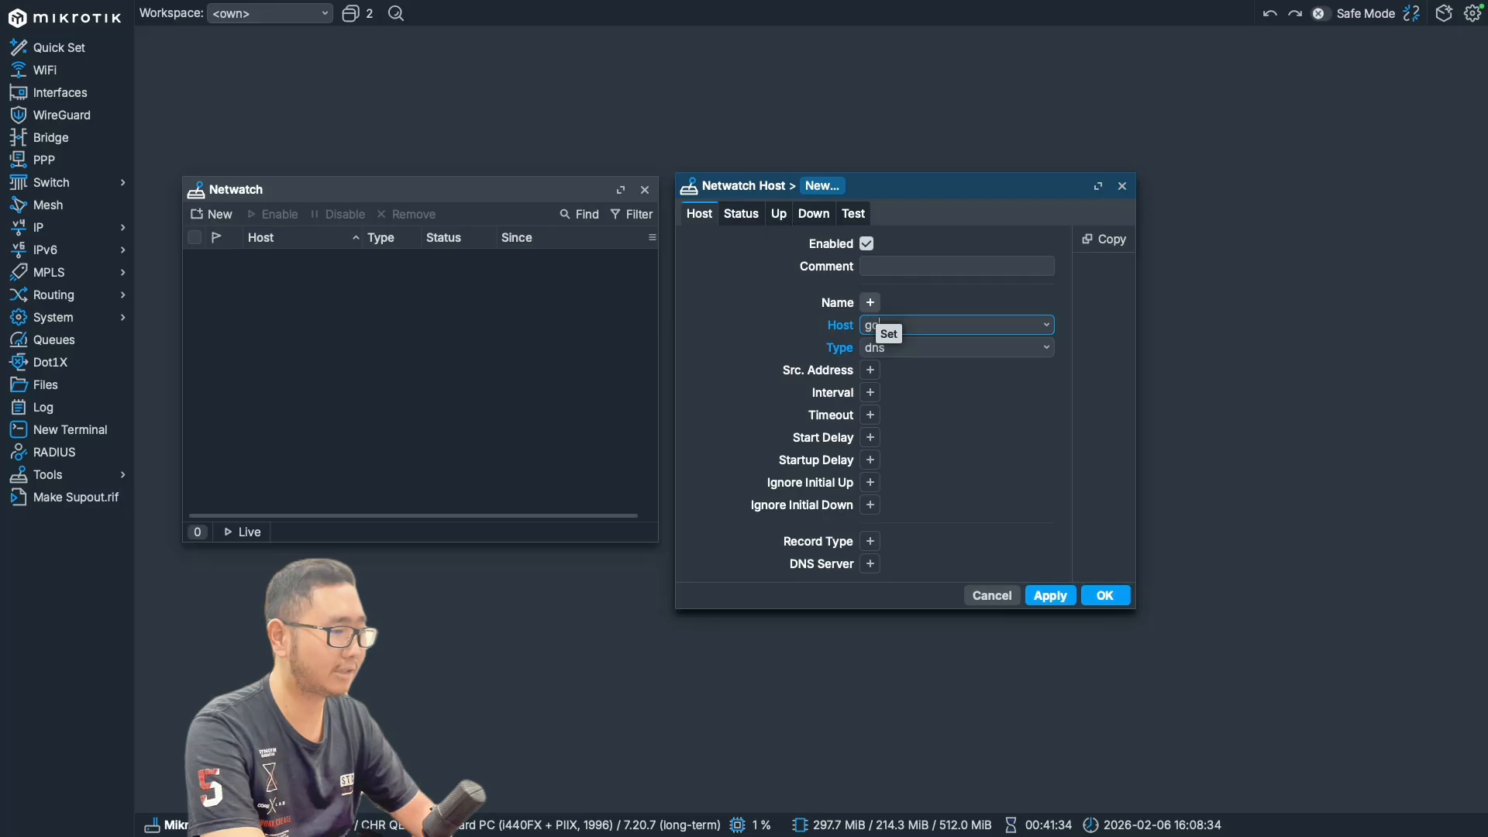
click(872, 303)
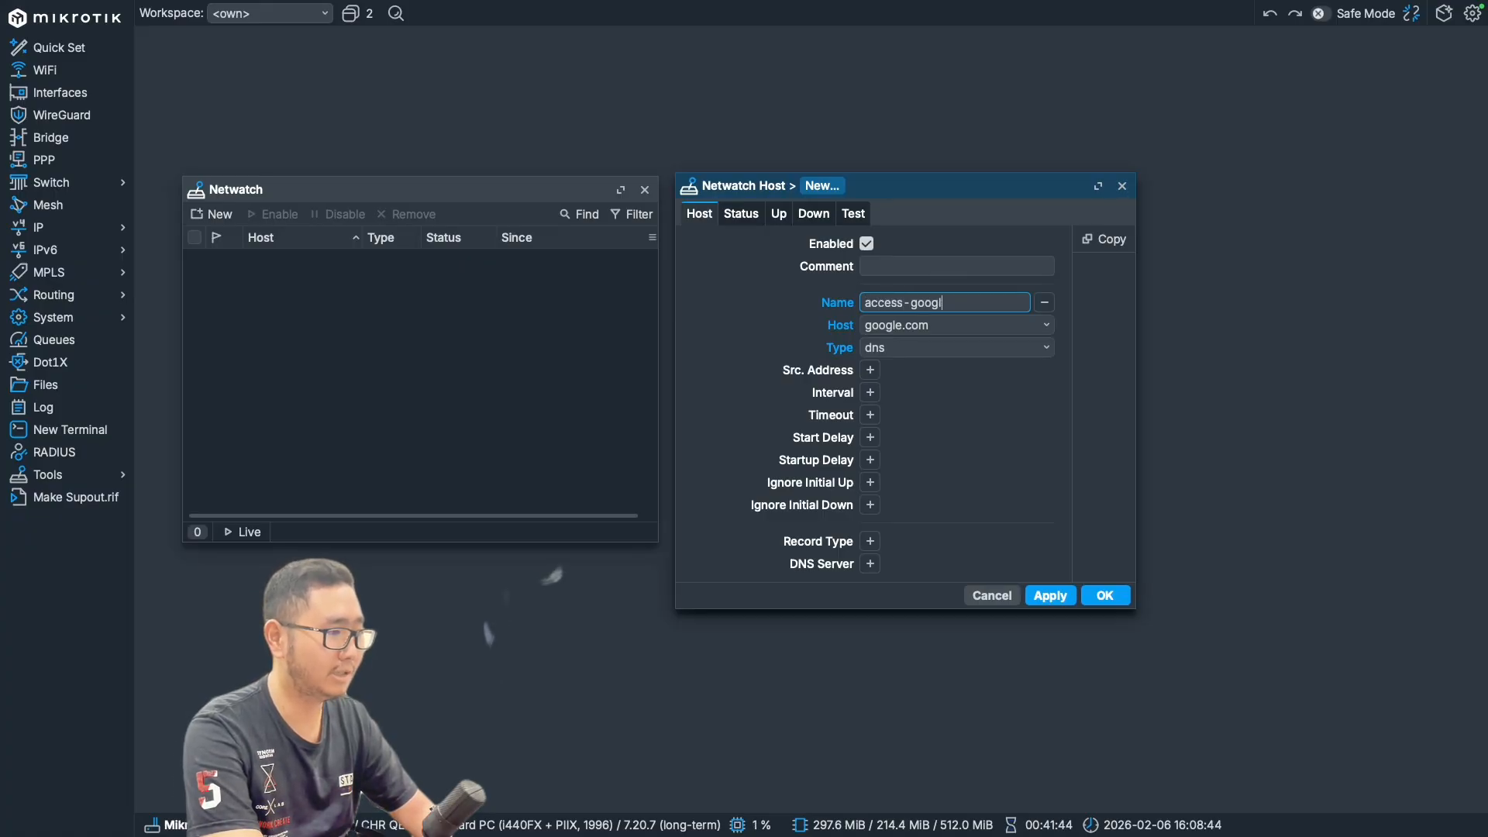
click(1070, 599)
click(1108, 597)
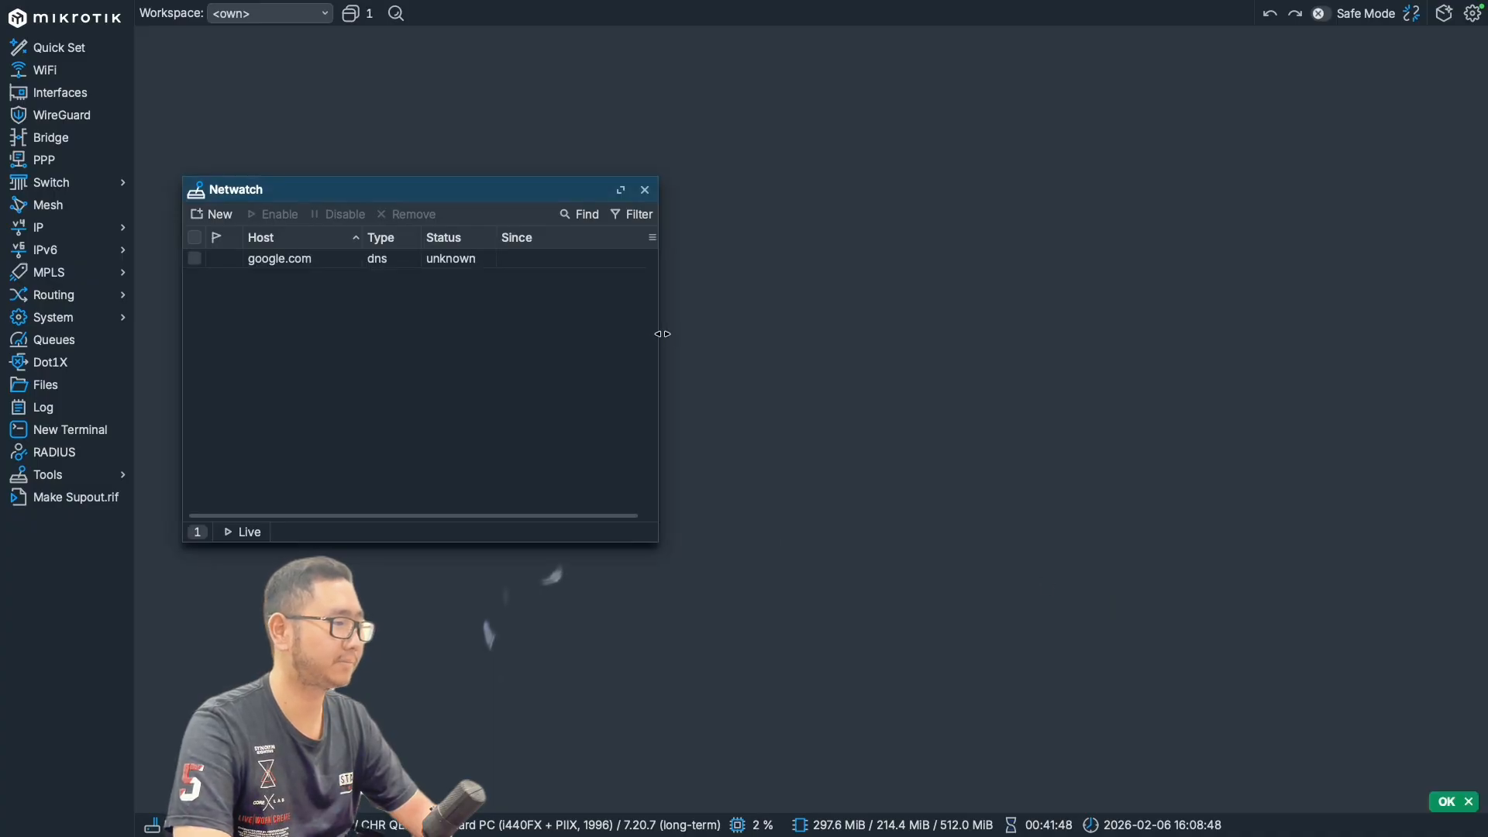
- Widen the Netwatch window and examine the google.com entry's status and since time
drag(661, 334, 1164, 332)
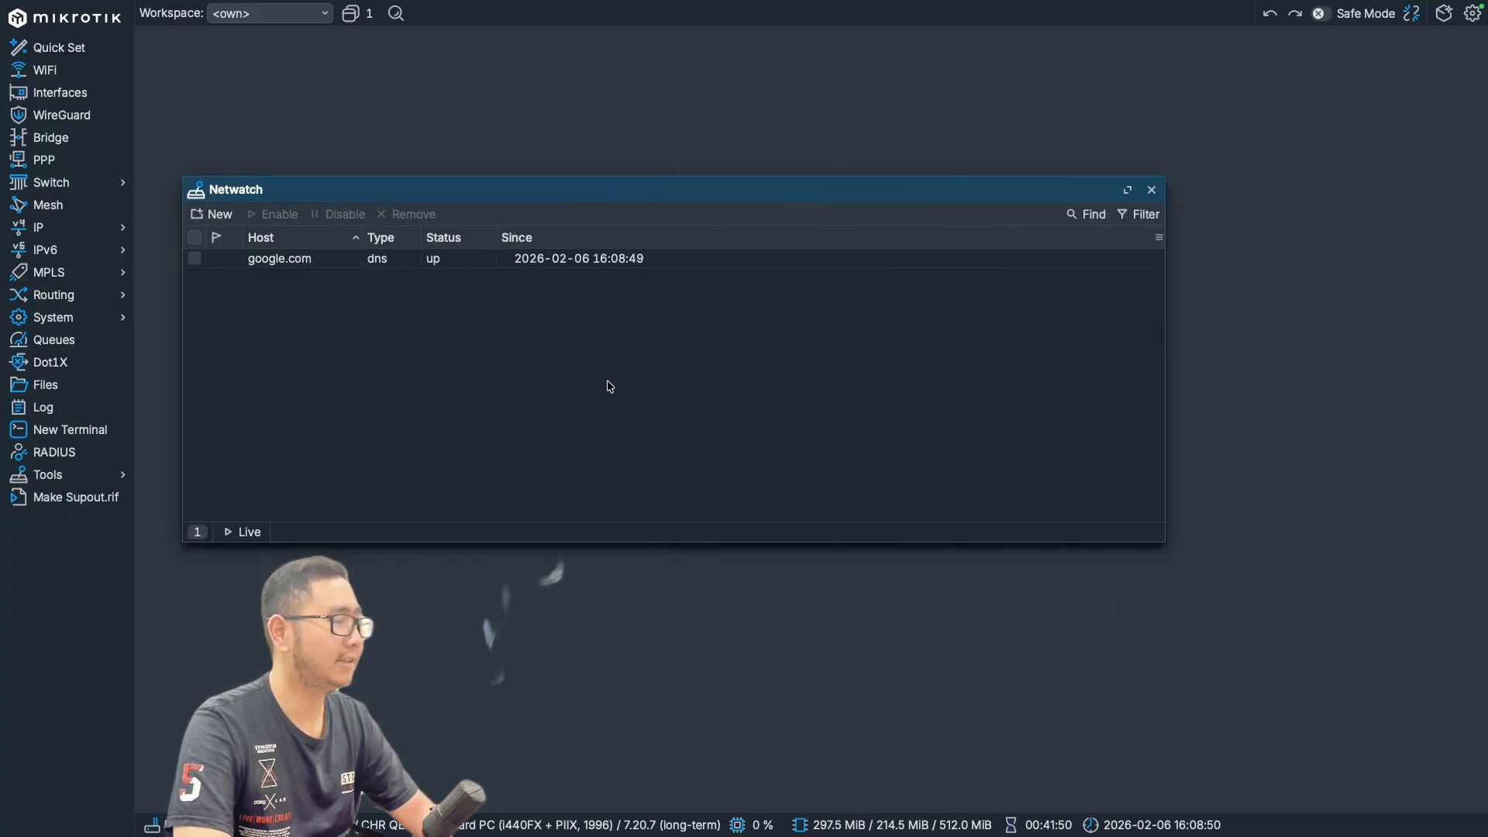
click(448, 269)
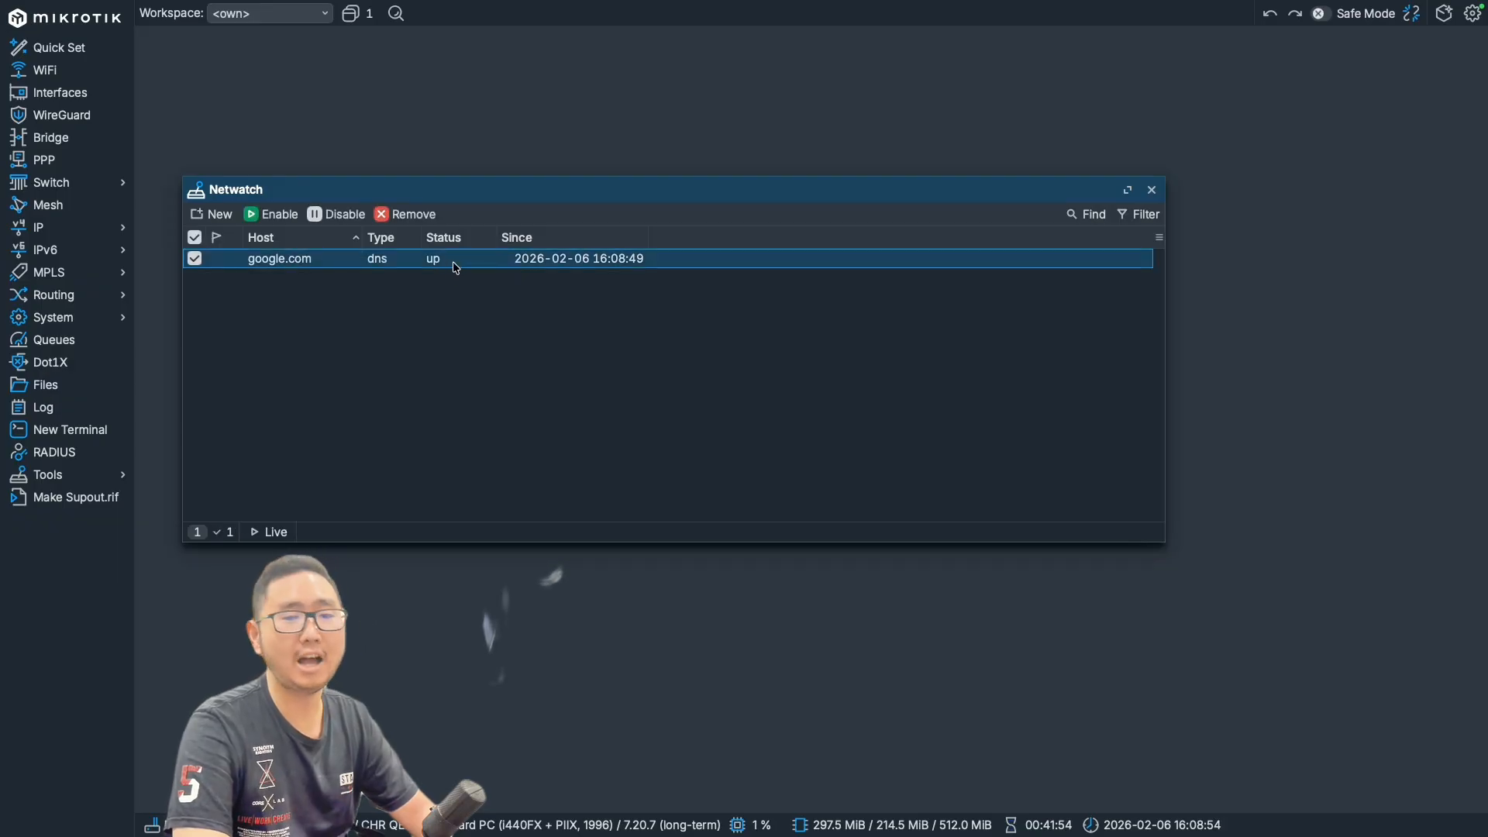
click(547, 378)
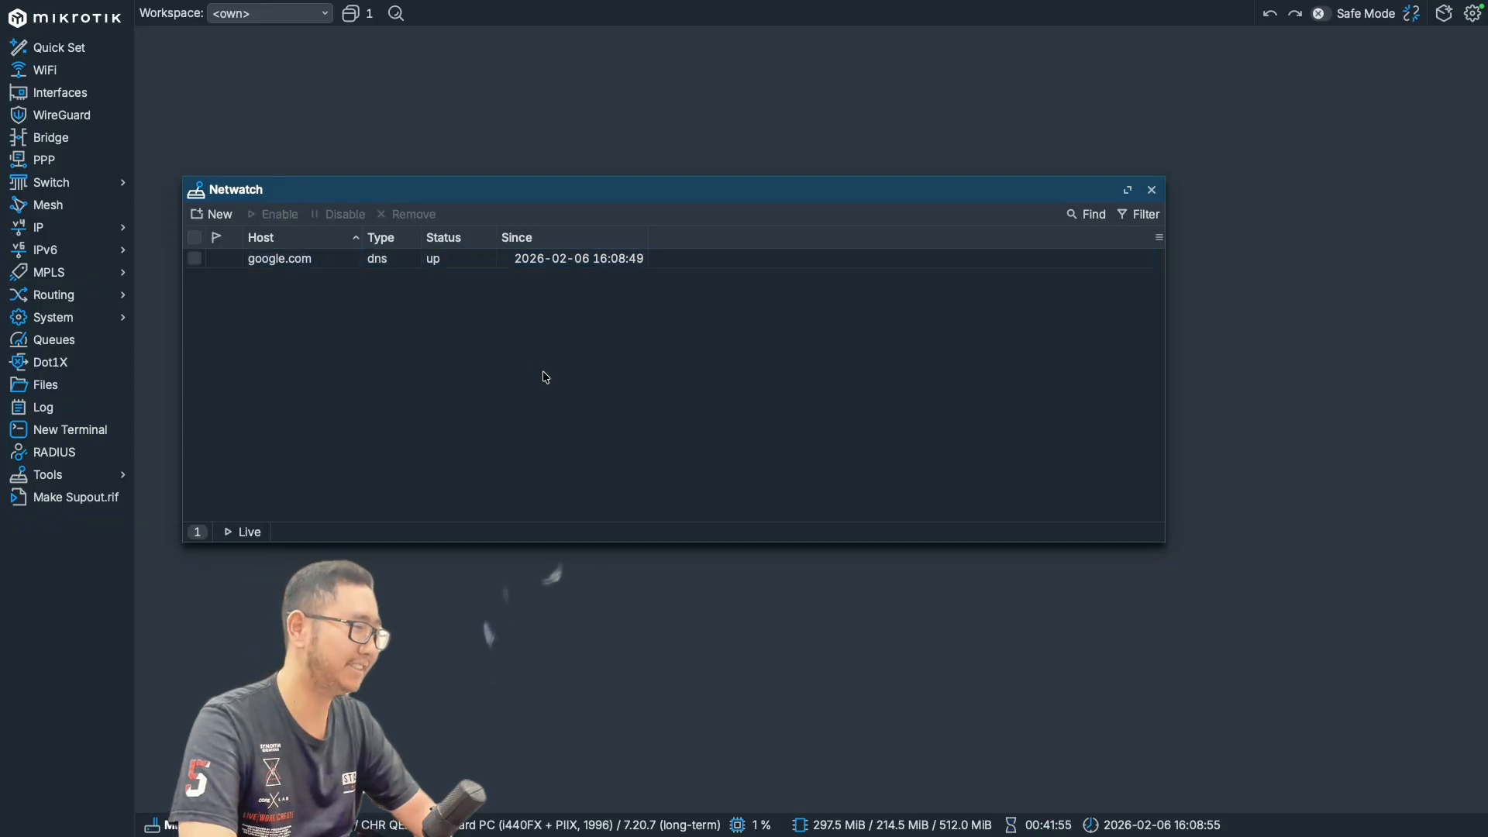
click(453, 259)
click(493, 329)
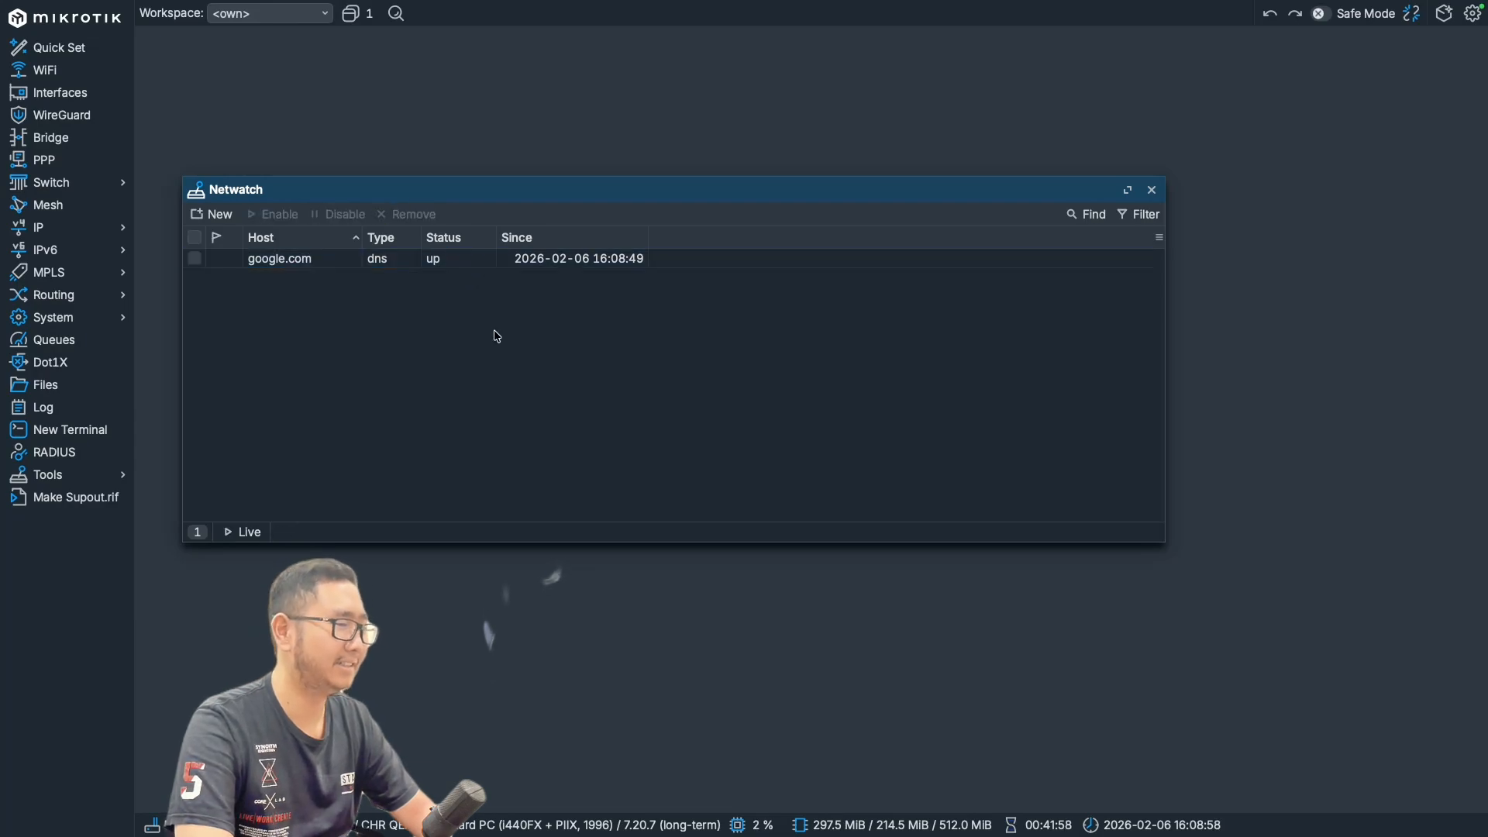
- Open the google.com Netwatch entry and examine its status details, including done tests, failed tests and IP address
double_click(466, 262)
click(882, 586)
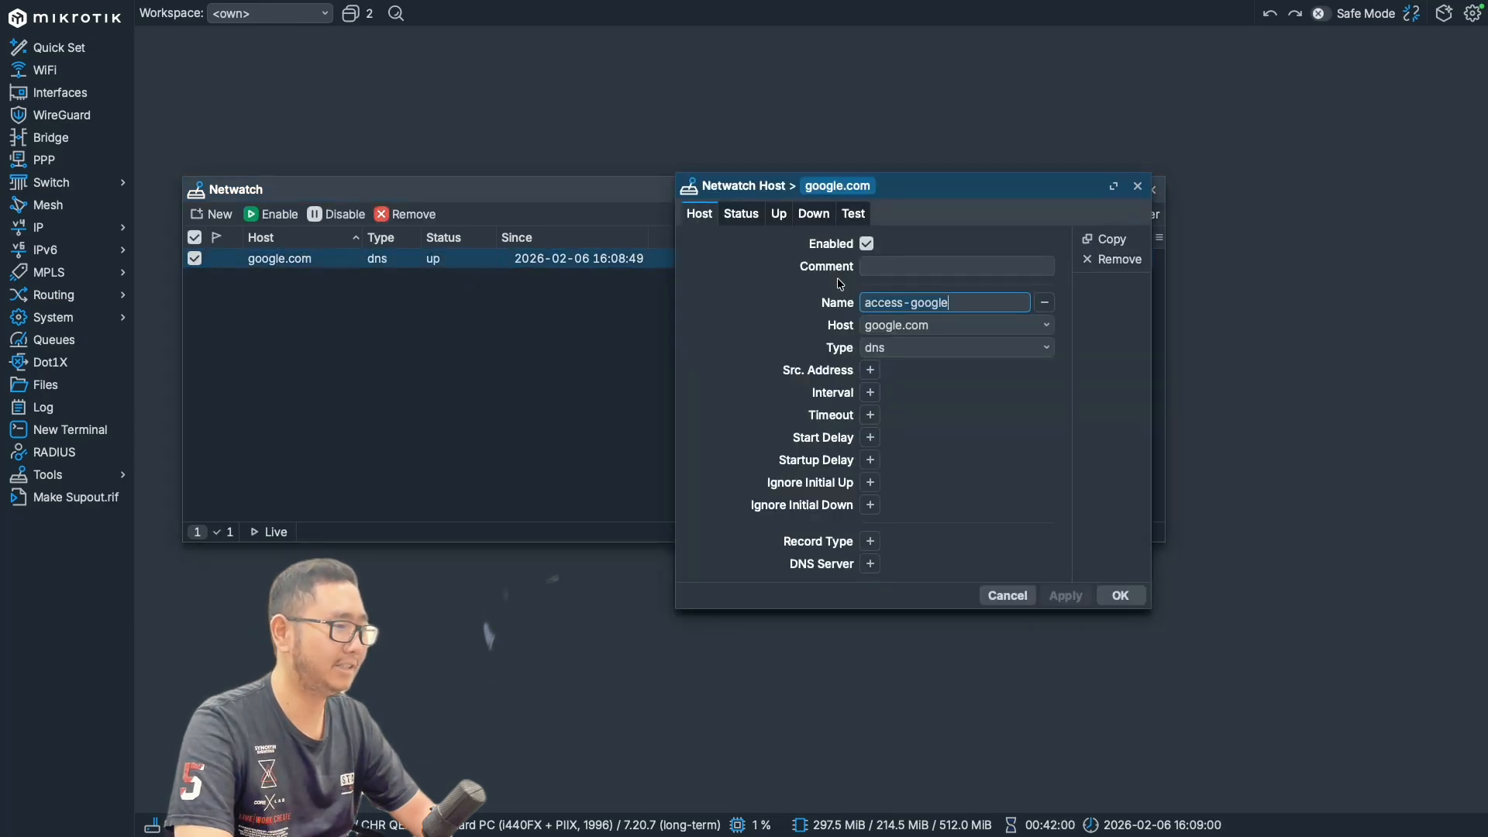
click(741, 214)
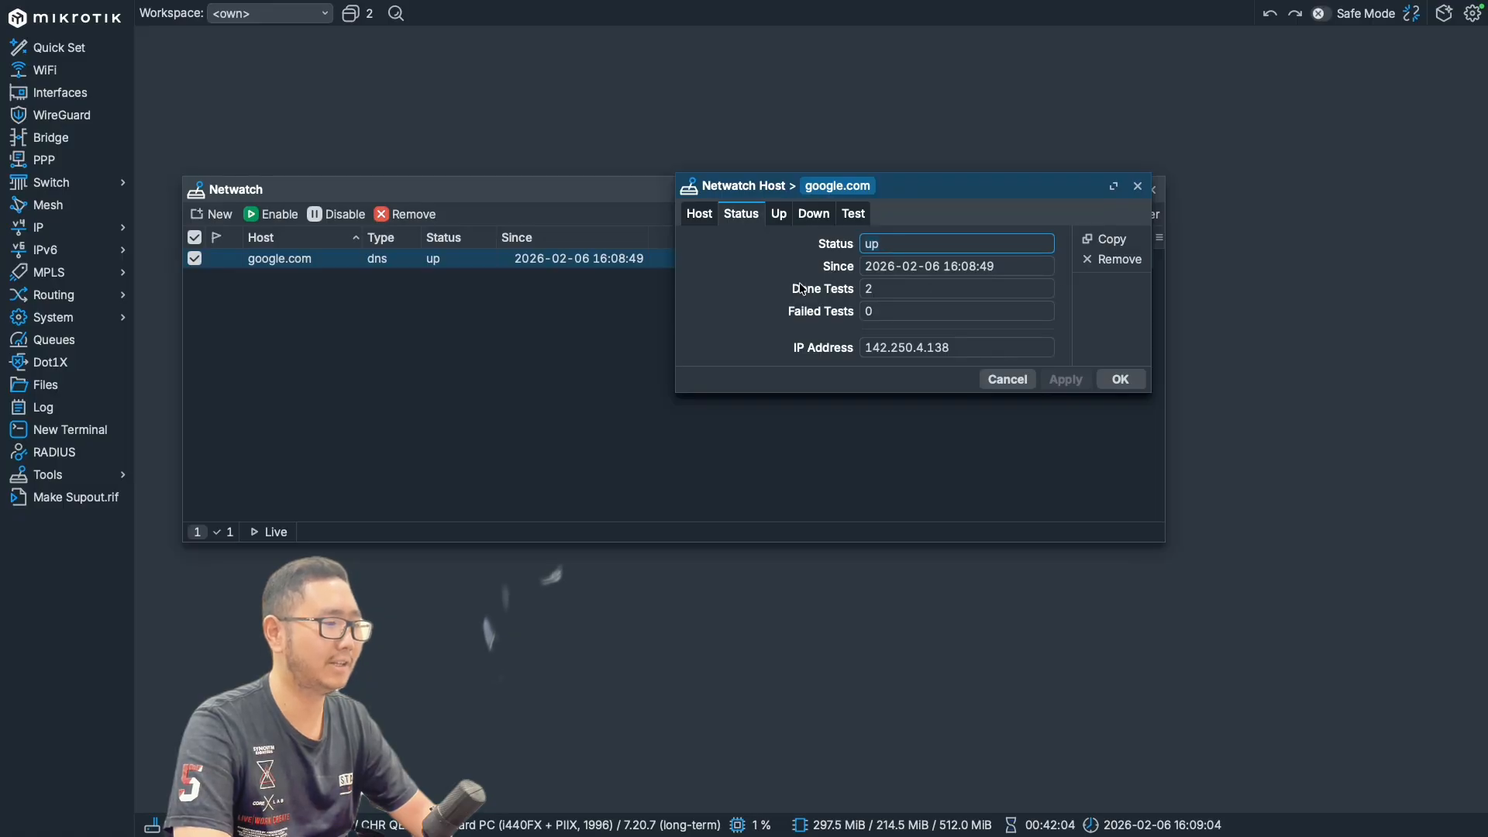
click(876, 290)
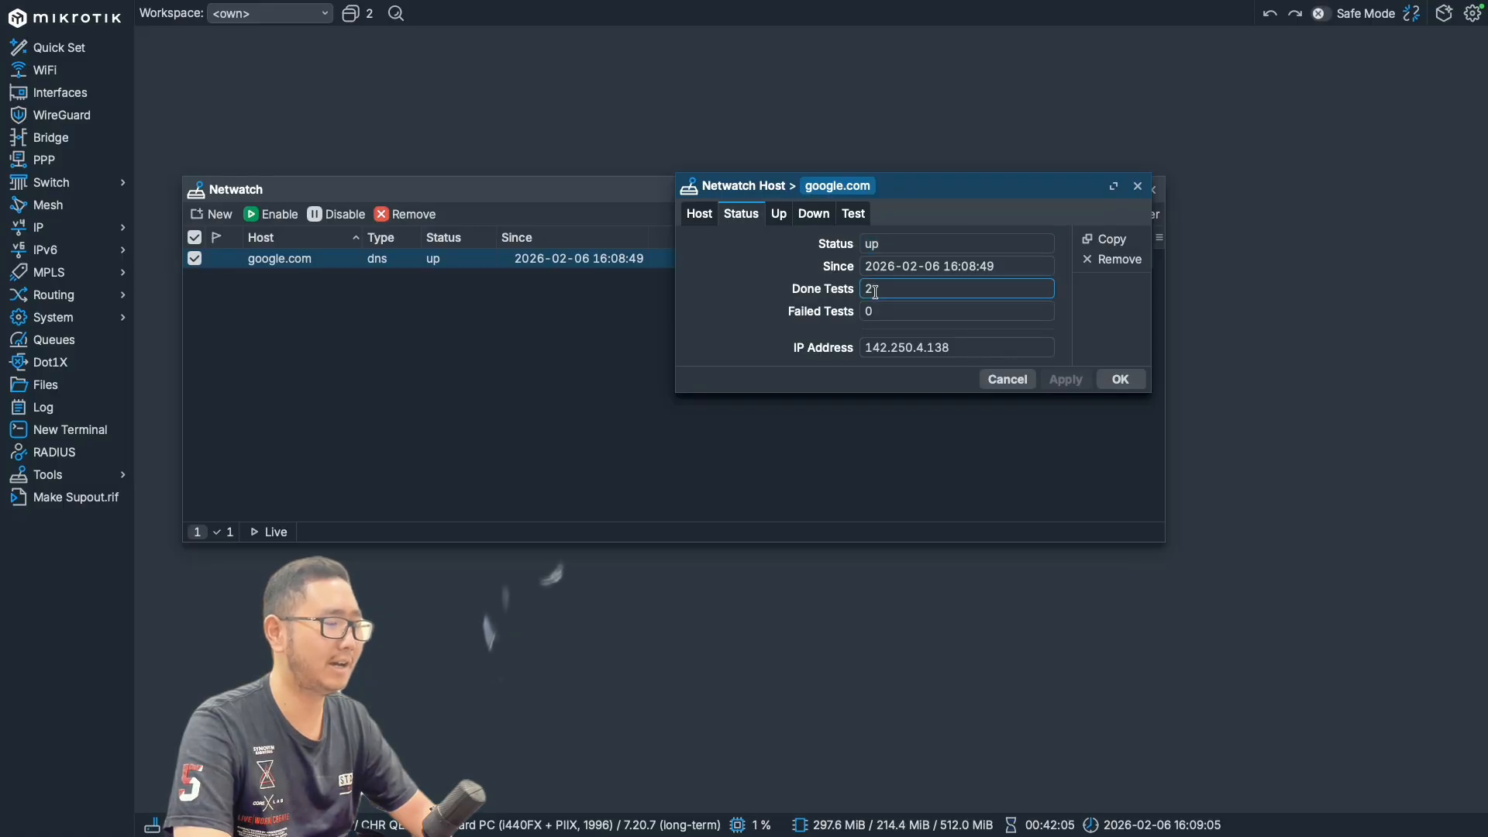
click(939, 348)
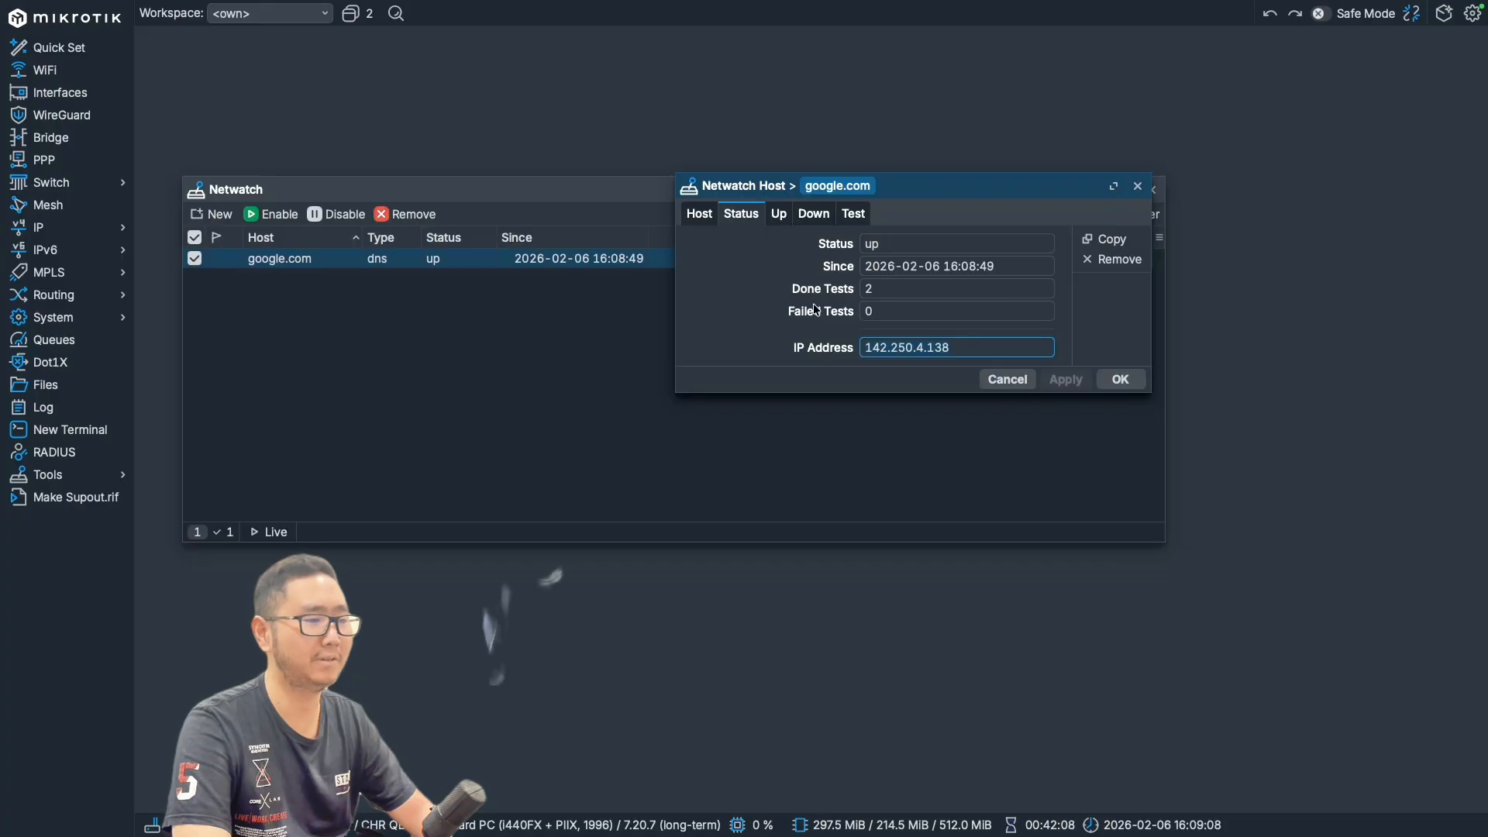
click(889, 311)
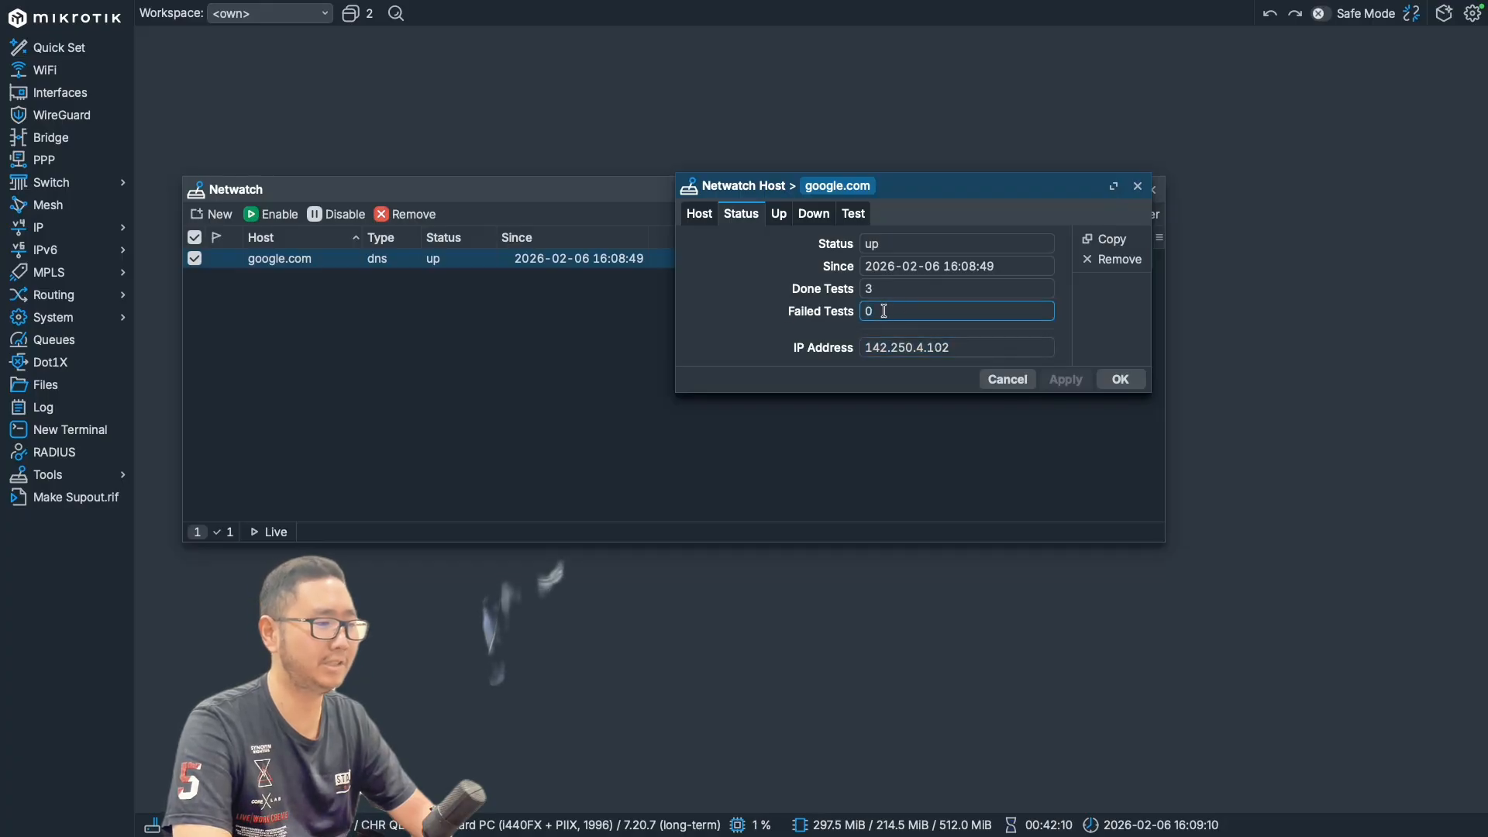
- Review the entry's On Down, On Test and On Up script fields, and close the entry and Netwatch
click(820, 226)
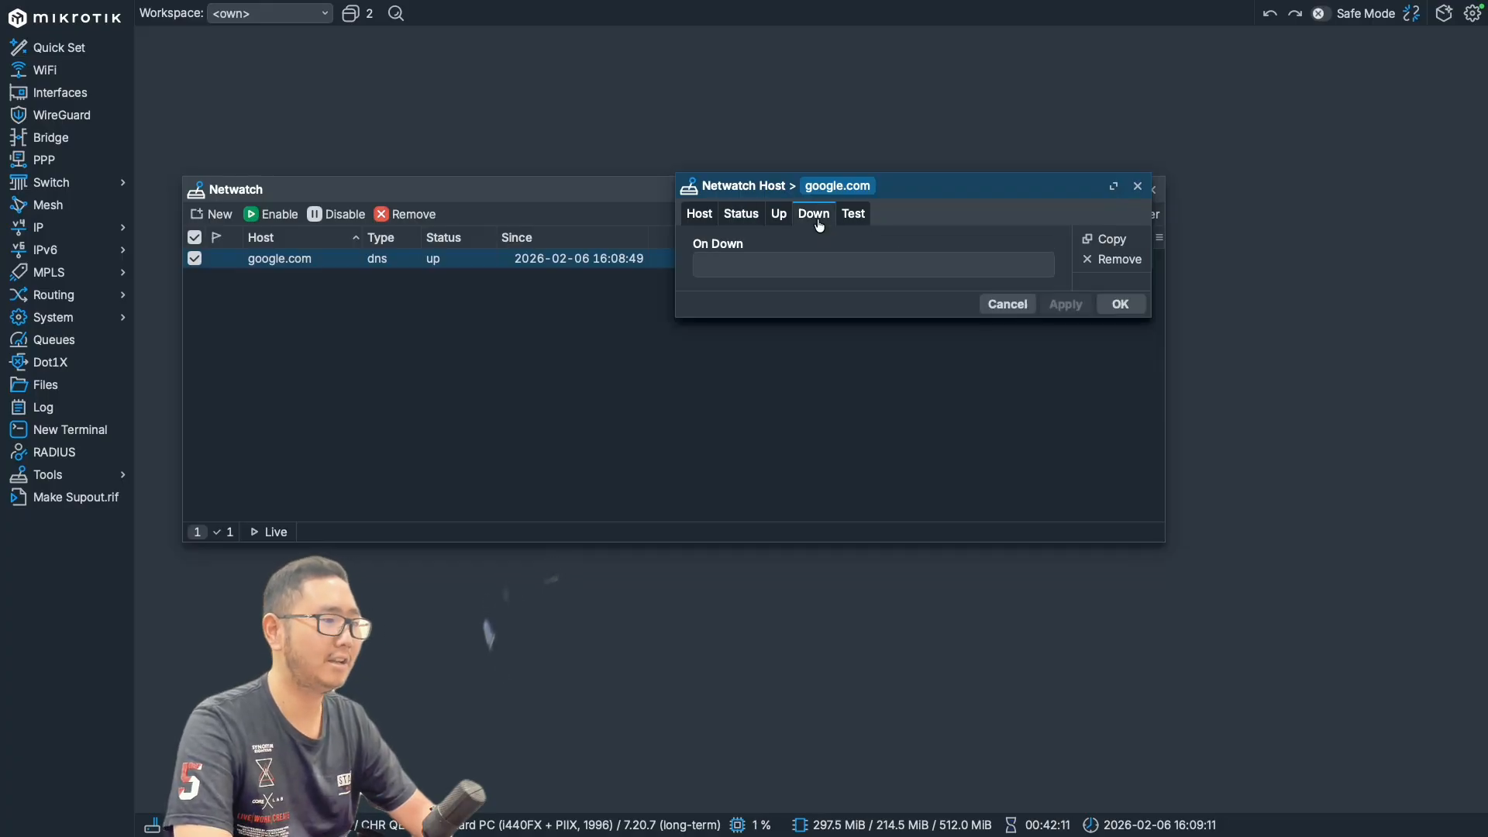
click(844, 262)
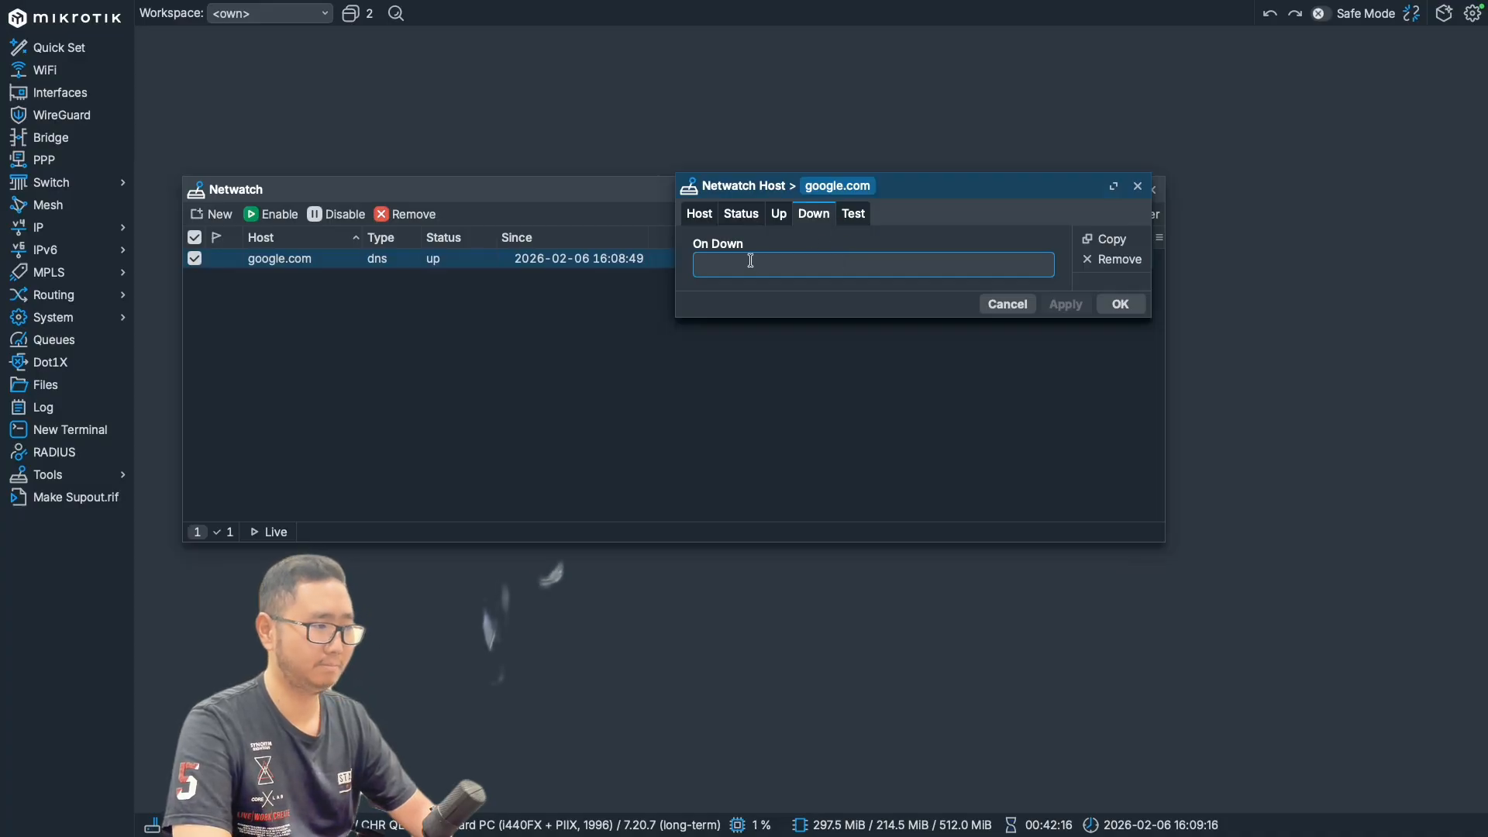
click(862, 218)
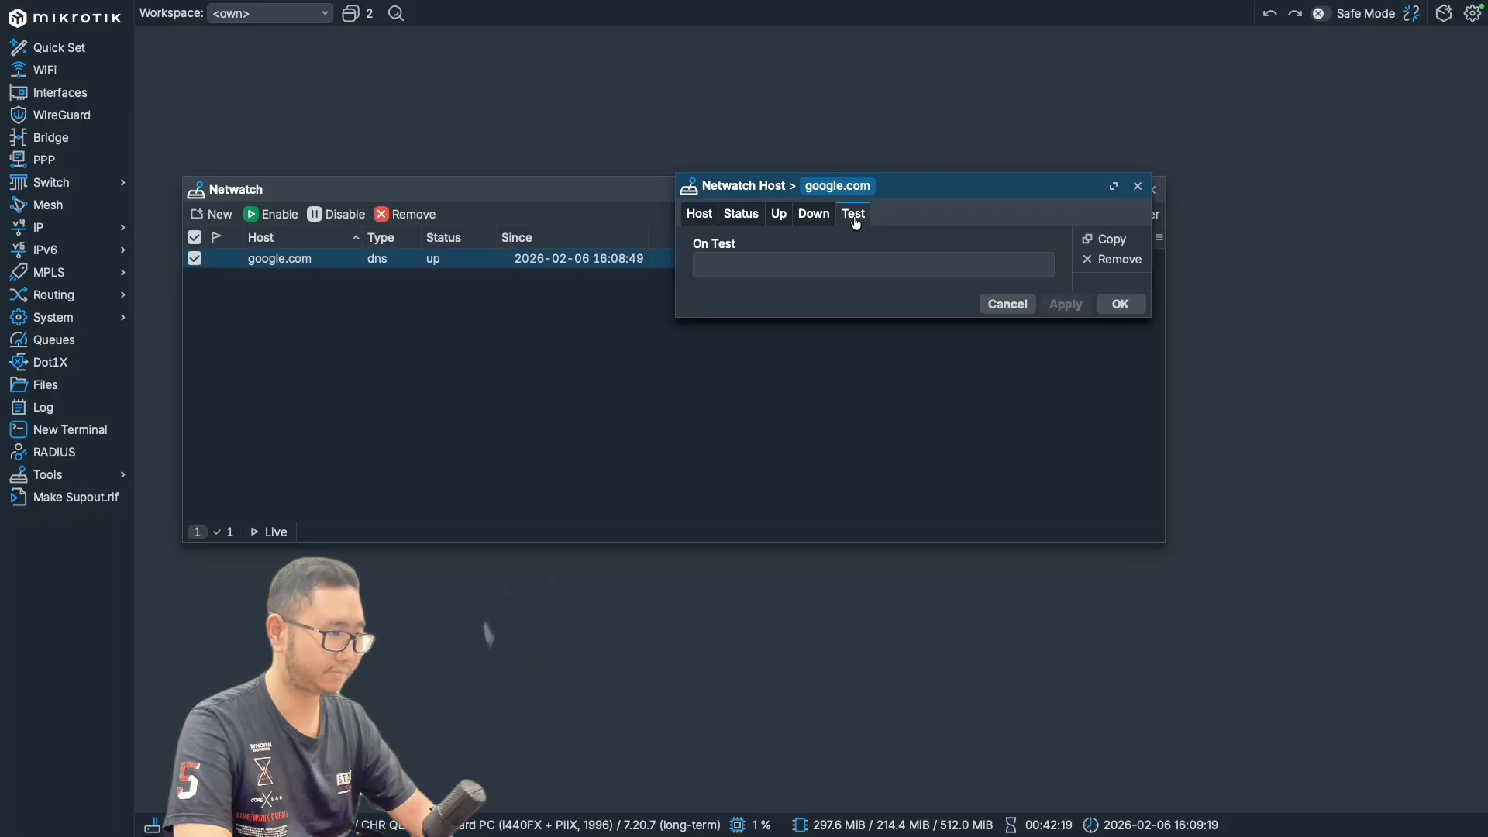
click(789, 224)
click(800, 266)
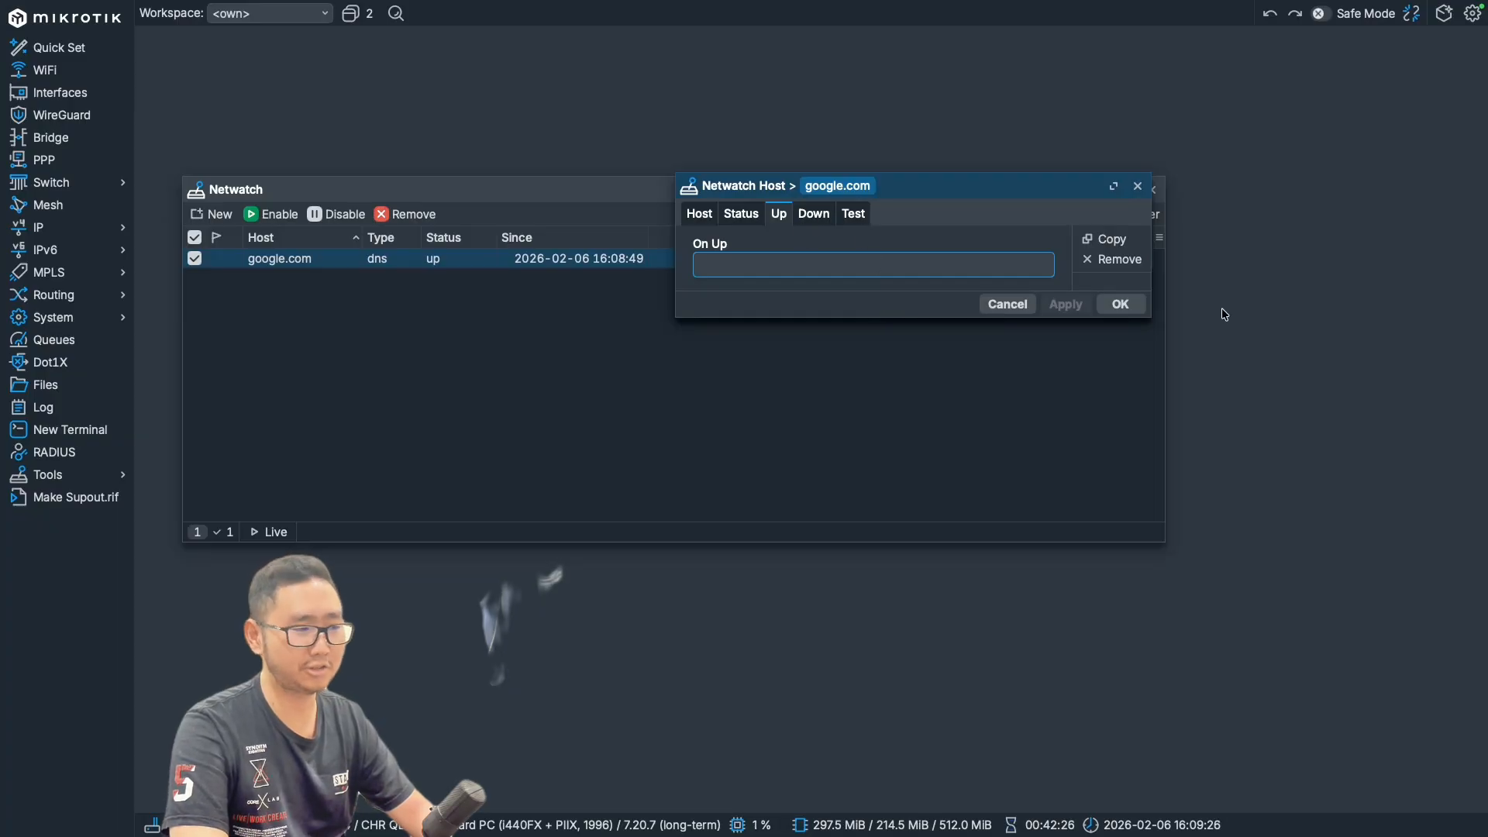
click(1121, 304)
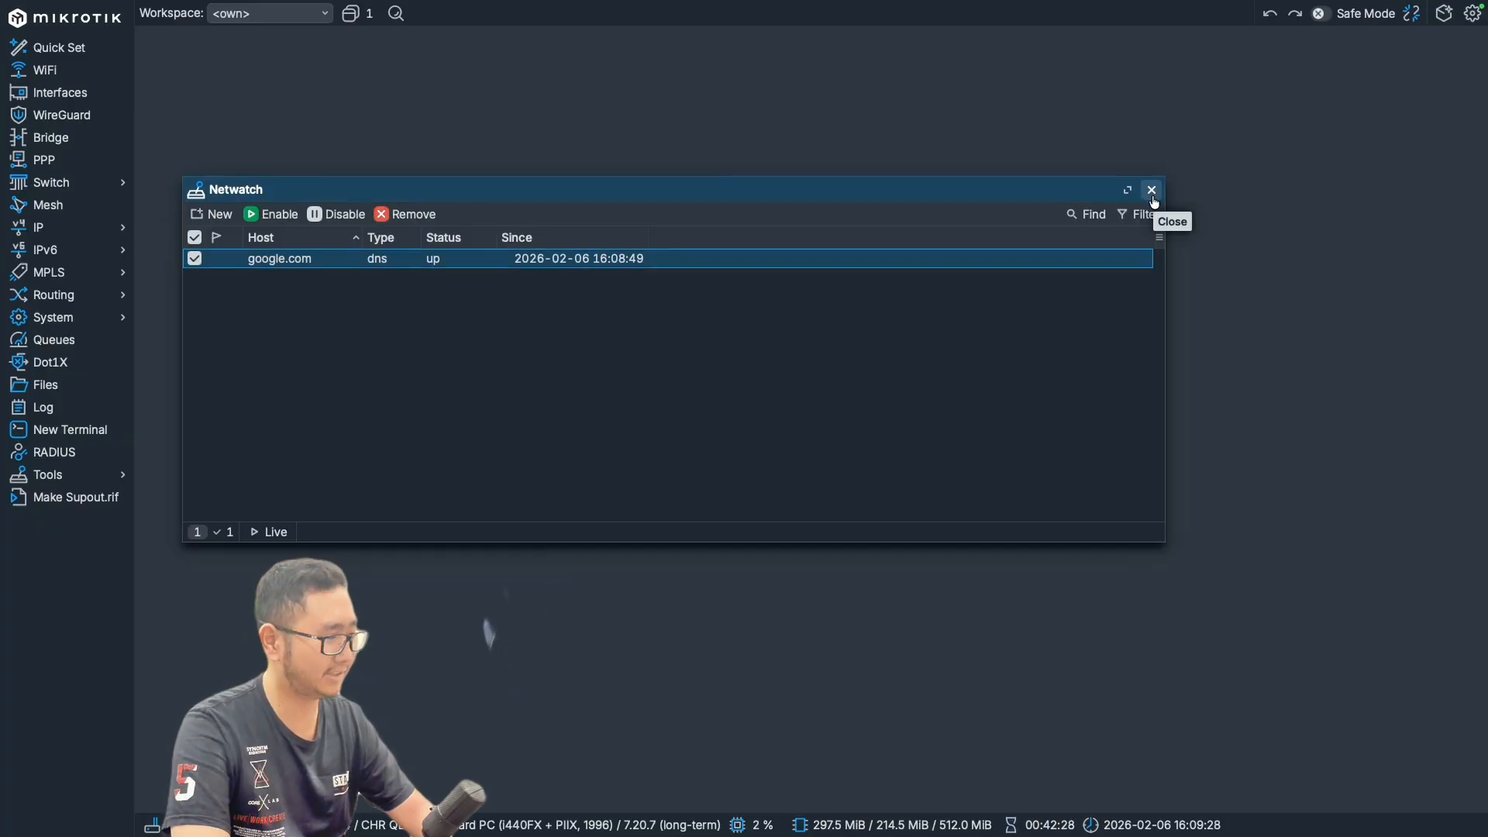
click(1154, 196)
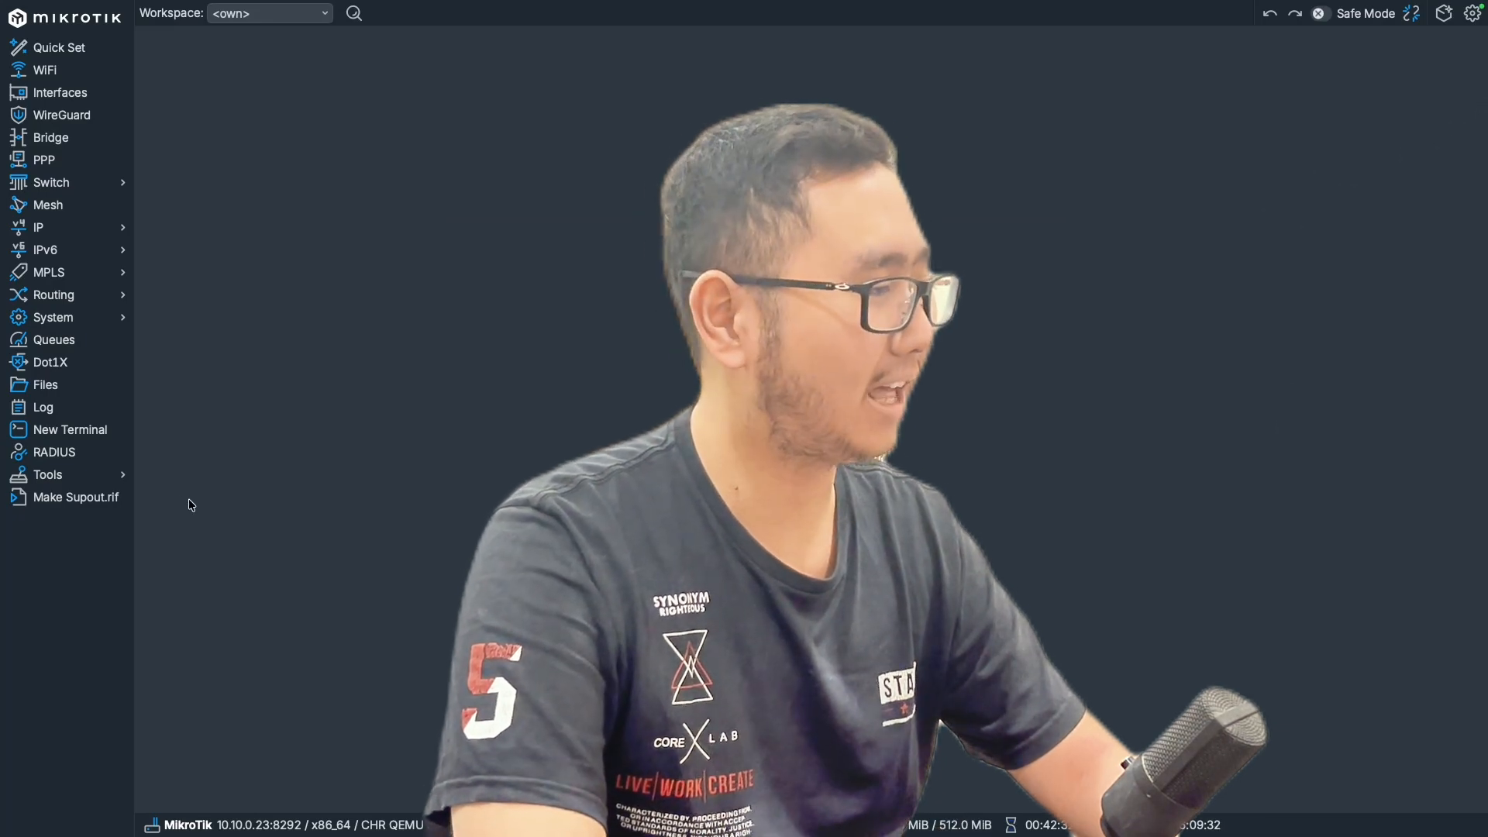
- Run Torch on interface ether1 to capture its live traffic
click(118, 485)
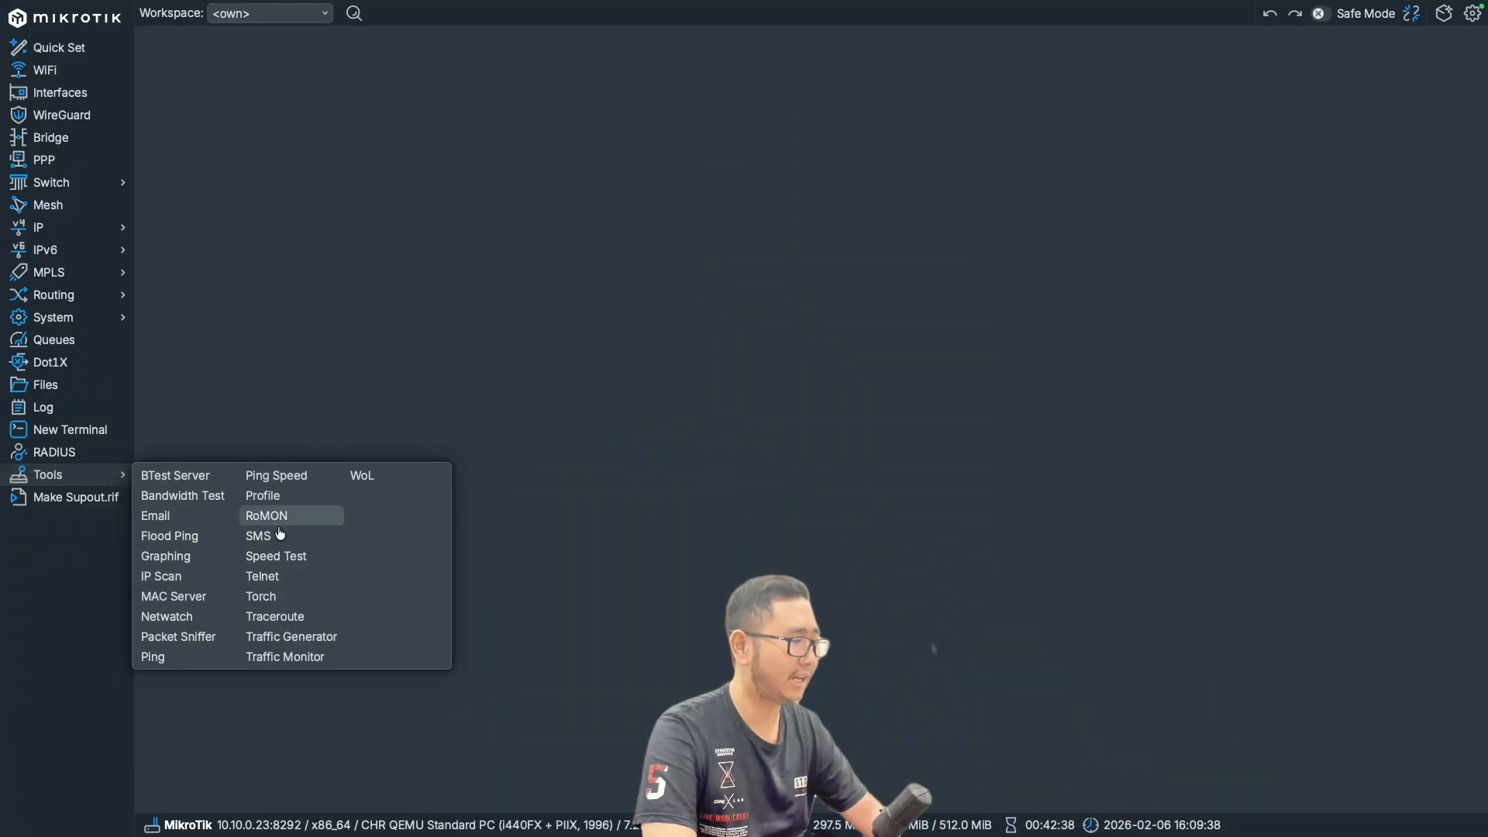
click(287, 603)
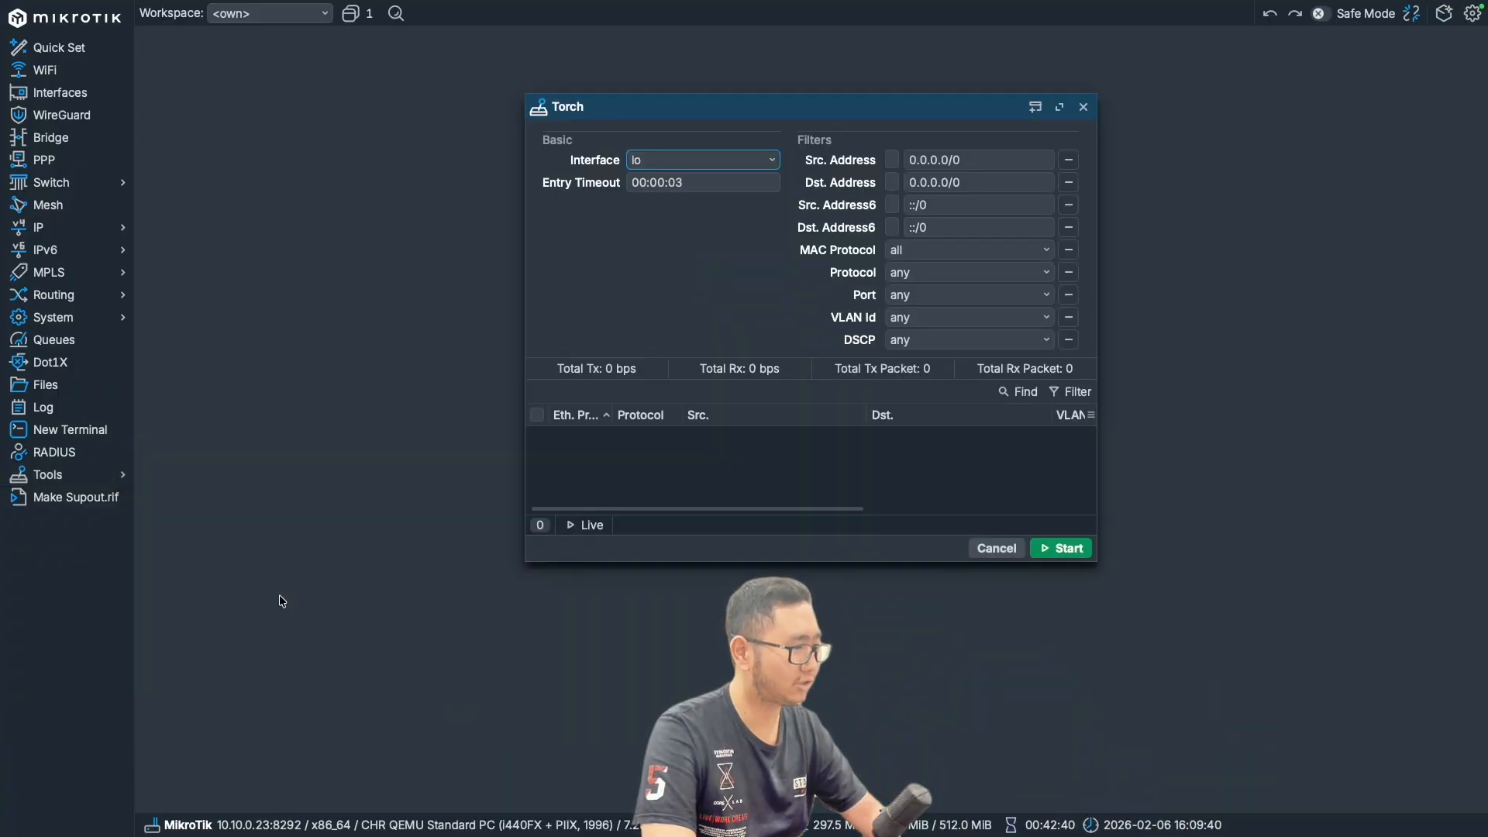
click(754, 154)
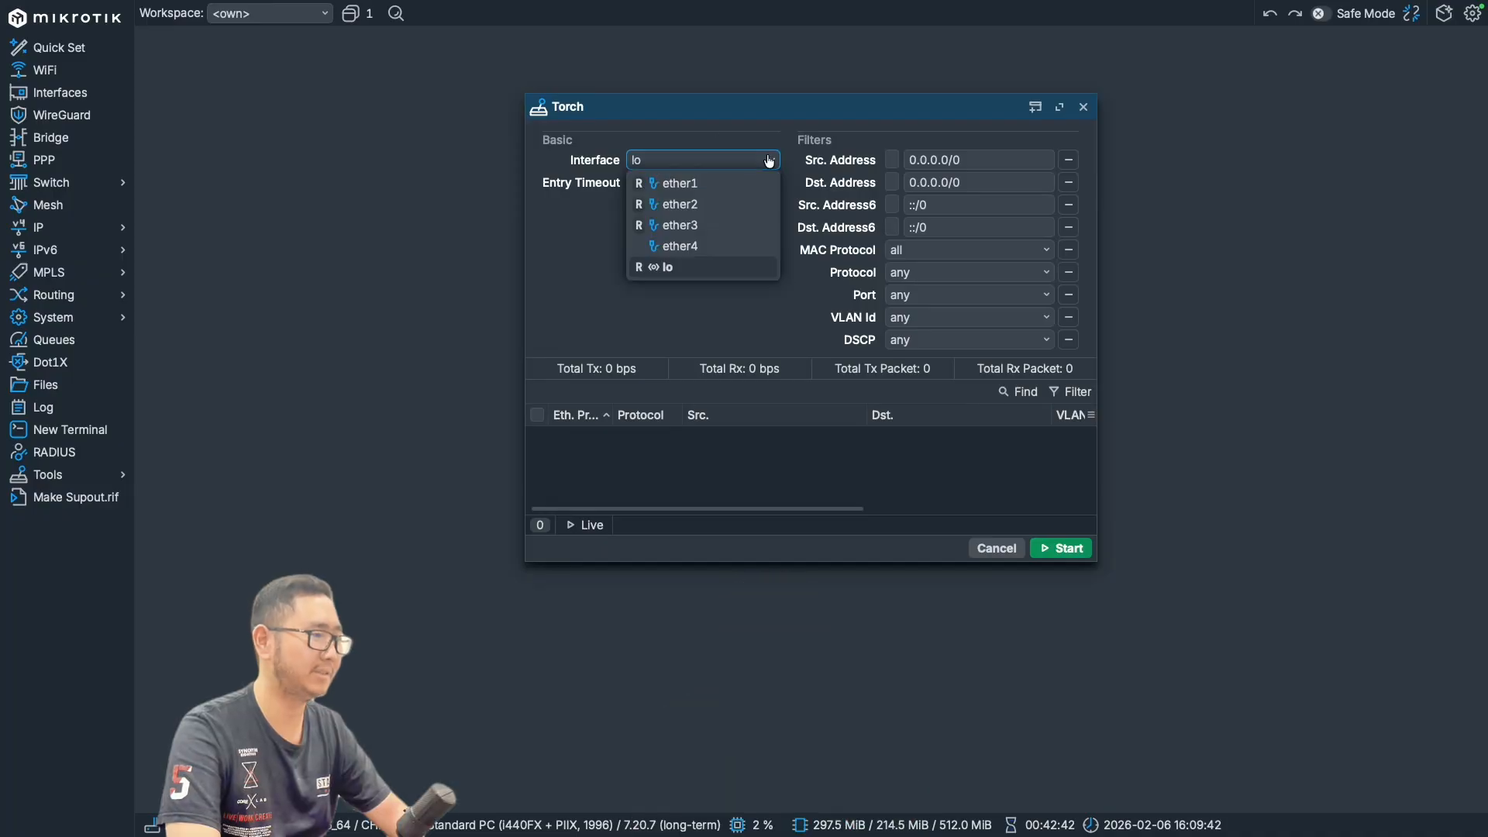
click(683, 189)
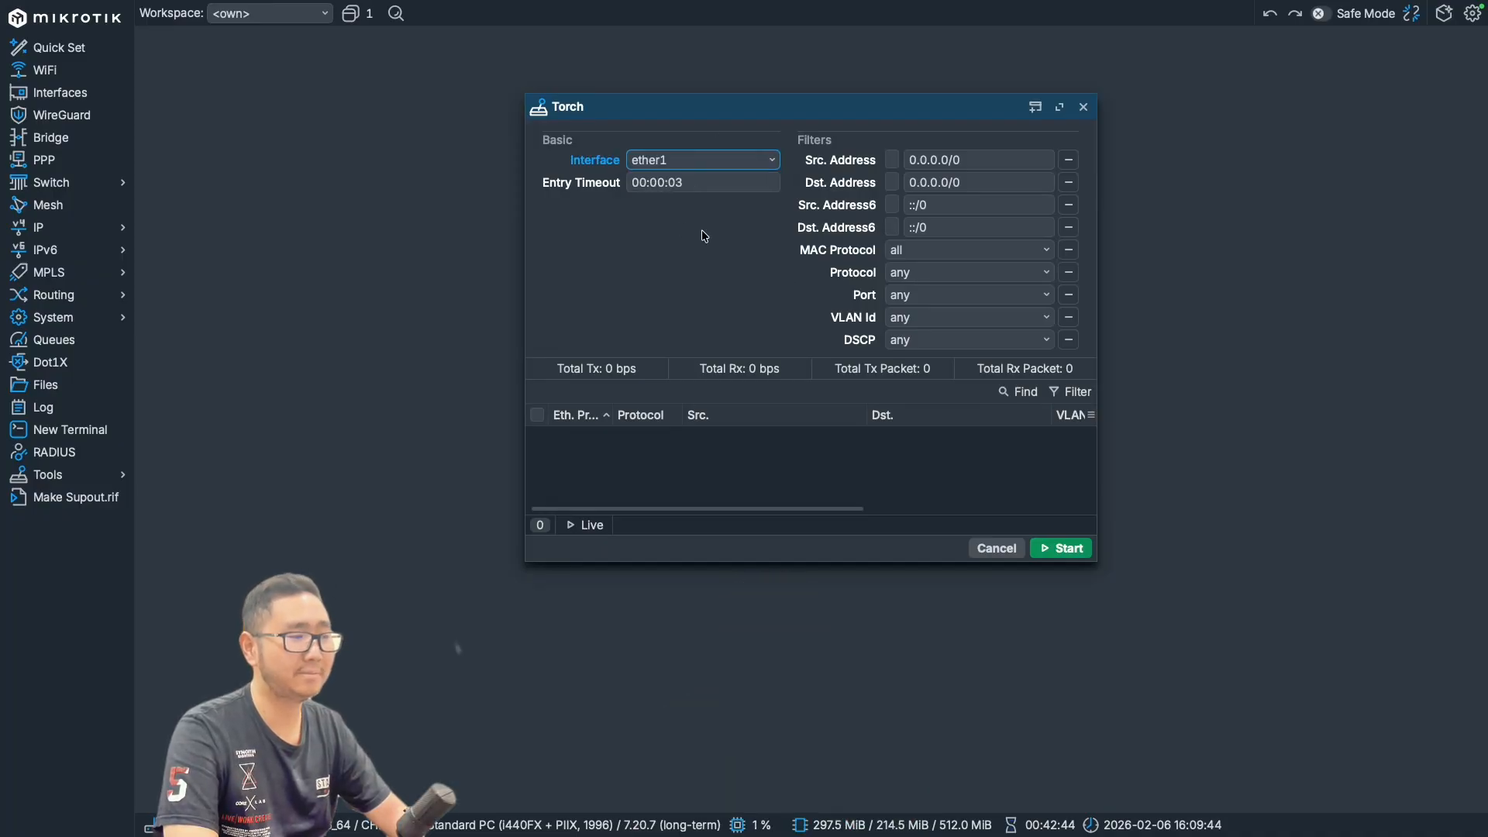
click(1083, 549)
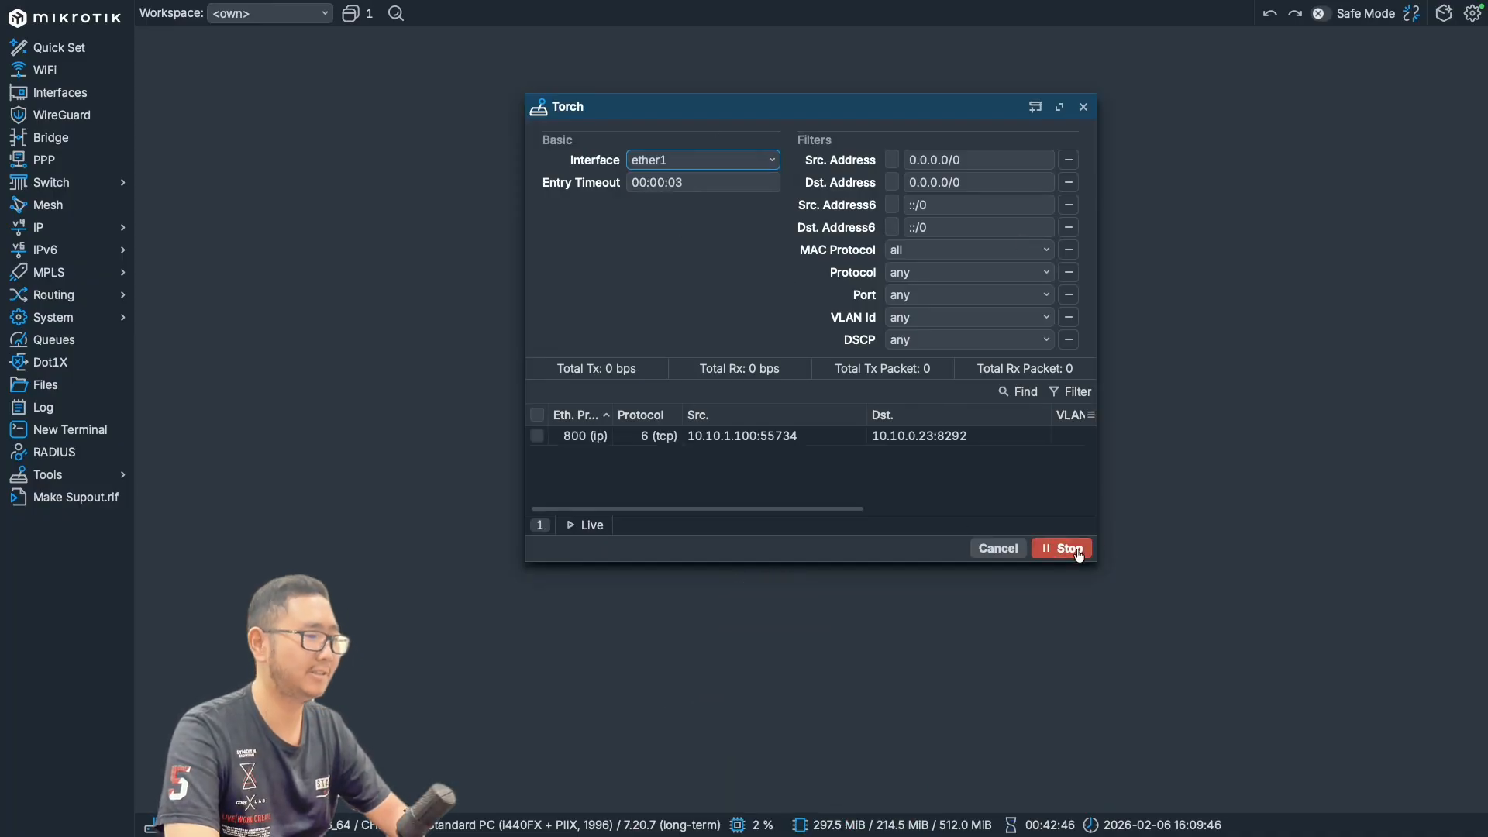
- Enlarge and reposition the Torch window so all traffic columns fit
drag(1098, 560, 1457, 707)
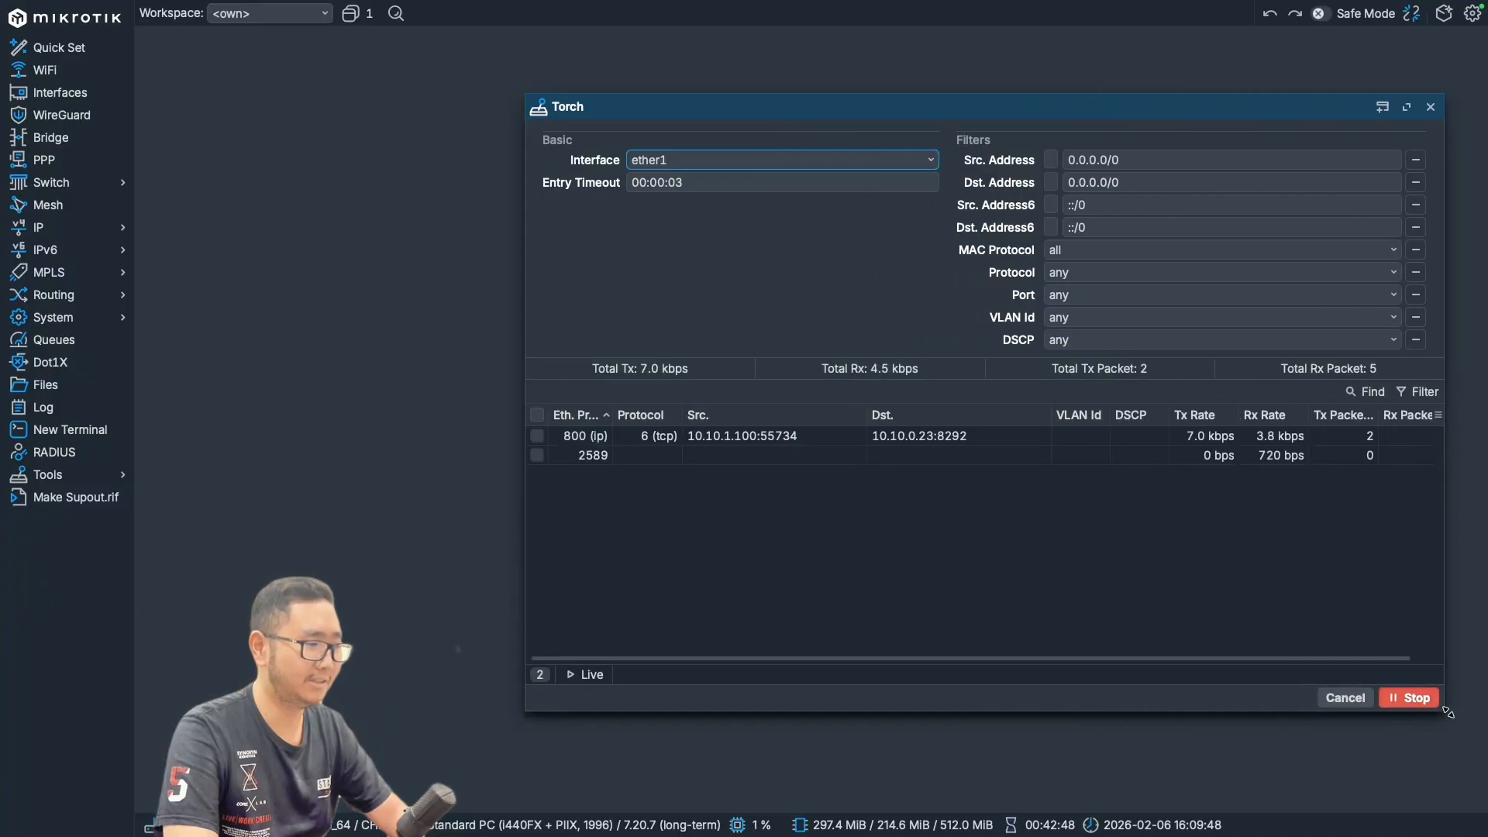
drag(960, 115, 672, 87)
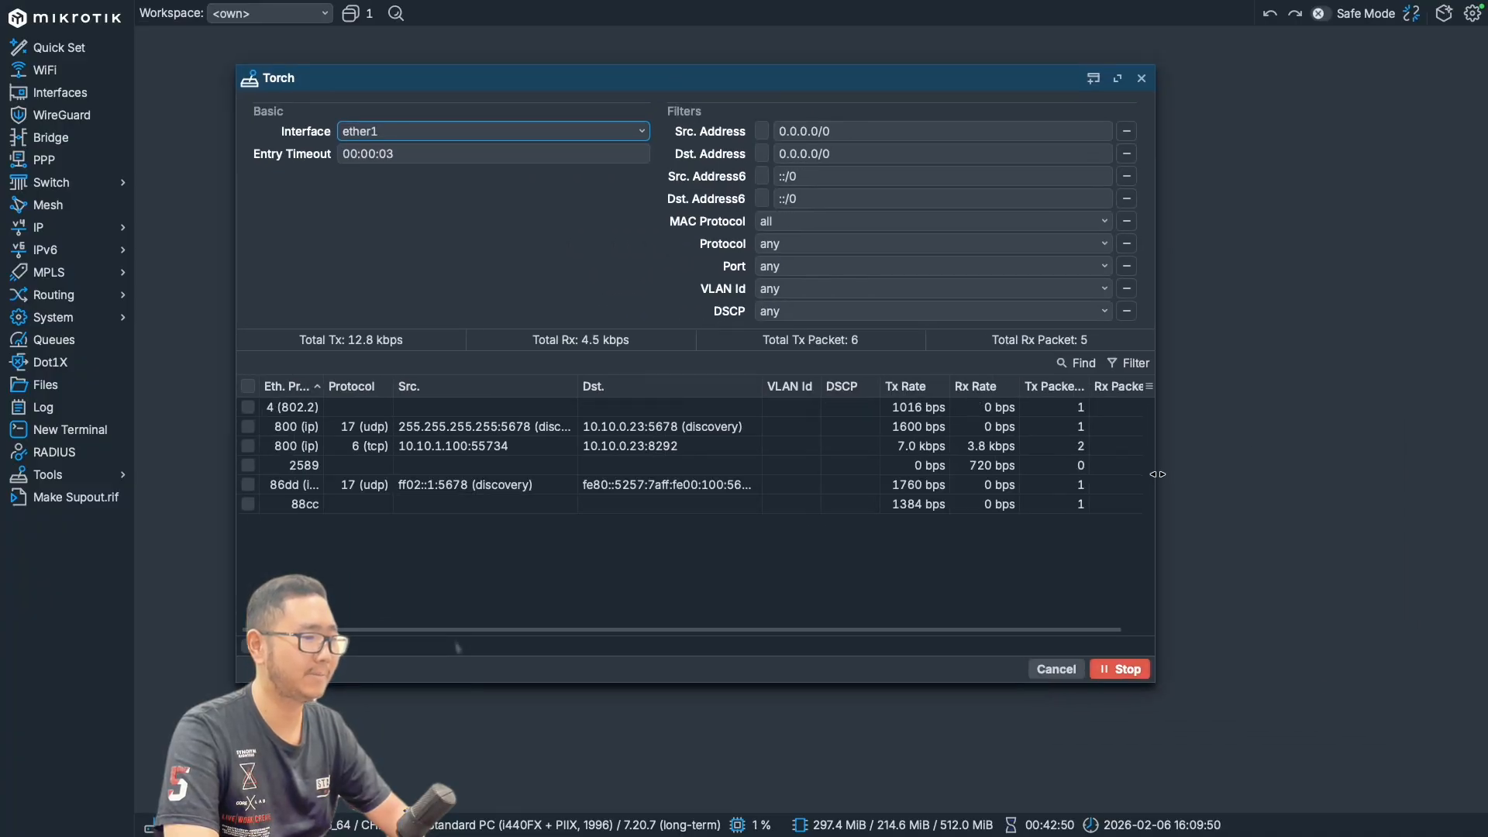
drag(1157, 475, 1275, 474)
- Examine the TCP flow between 10.10.1.100 and 10.10.0.23 in the traffic list, and close Torch
click(474, 468)
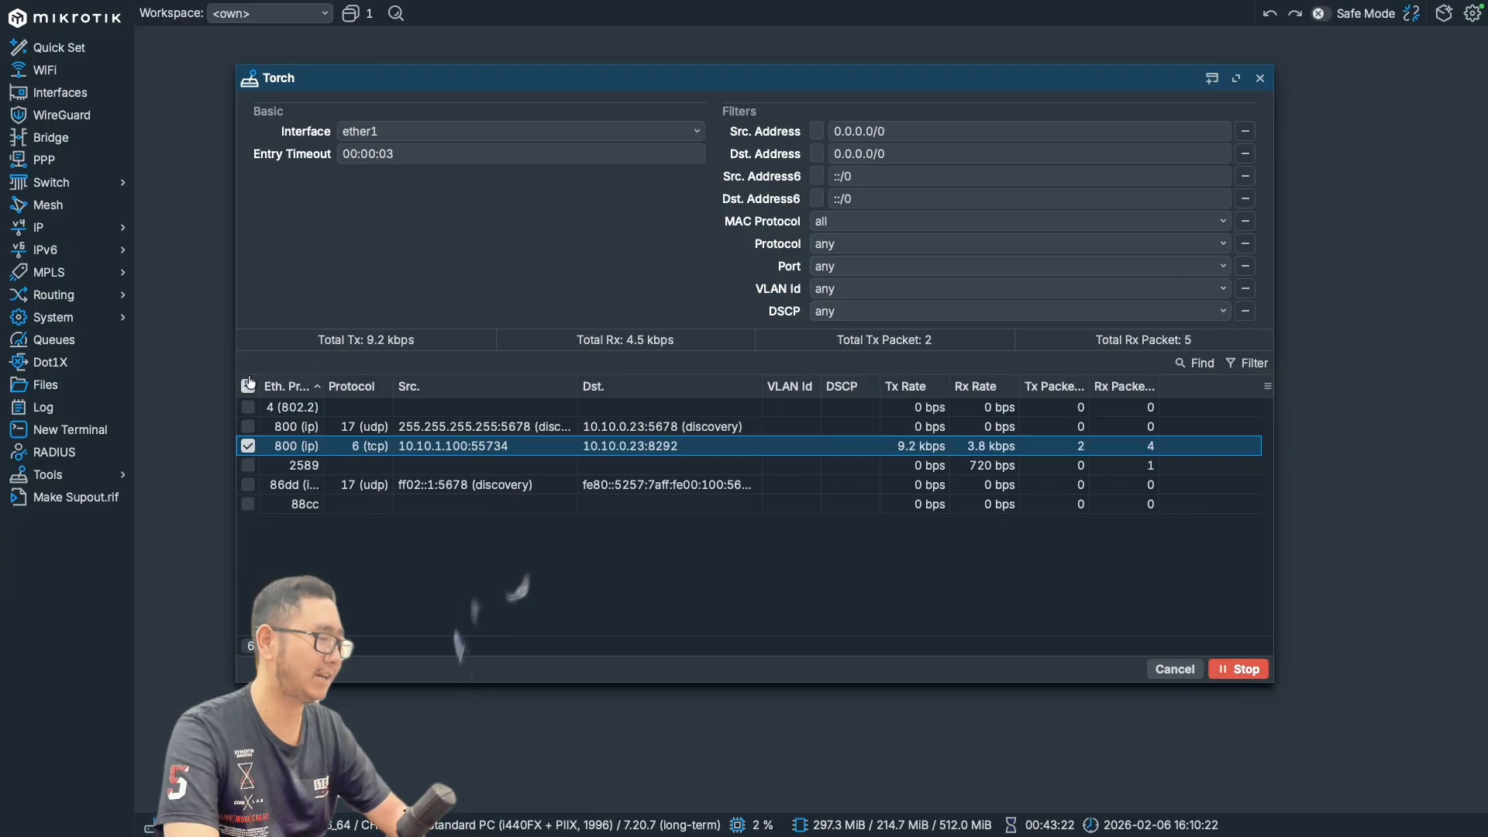
click(1006, 579)
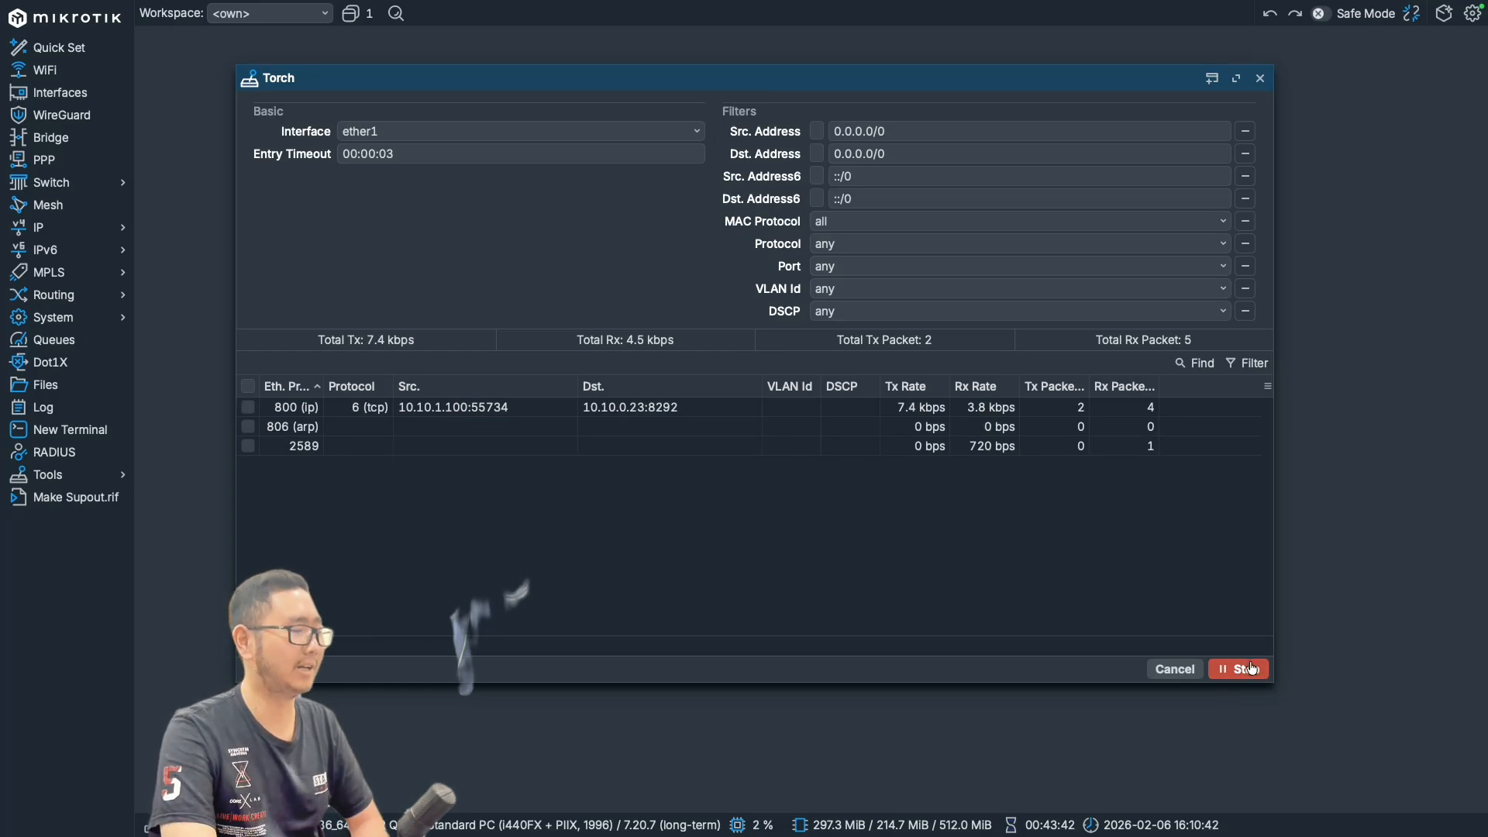
click(1260, 78)
- Run a traceroute to 8.8.8.8 with the default packet size, timeout and icmp protocol
click(115, 476)
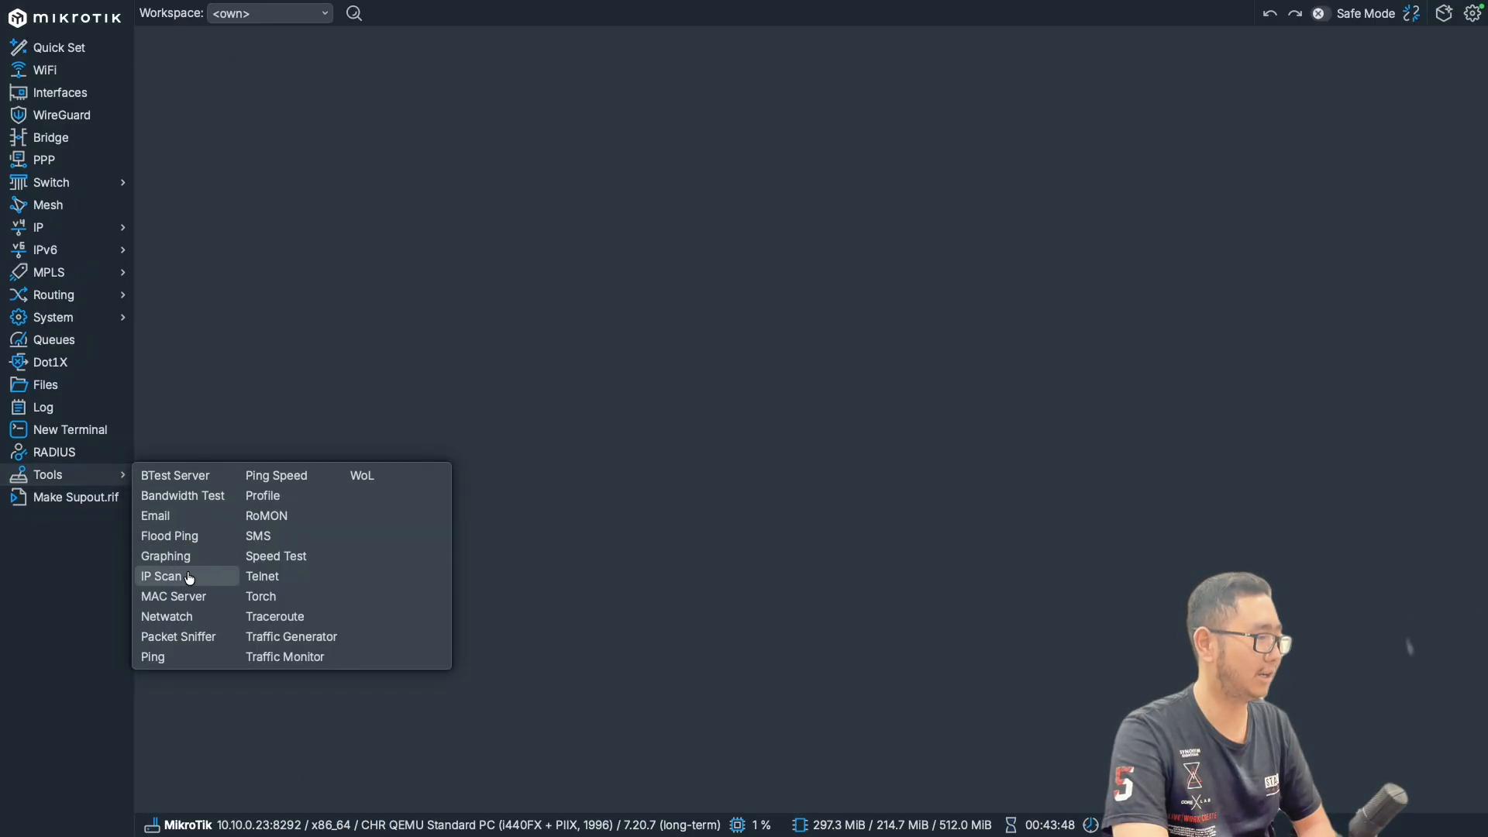
click(305, 618)
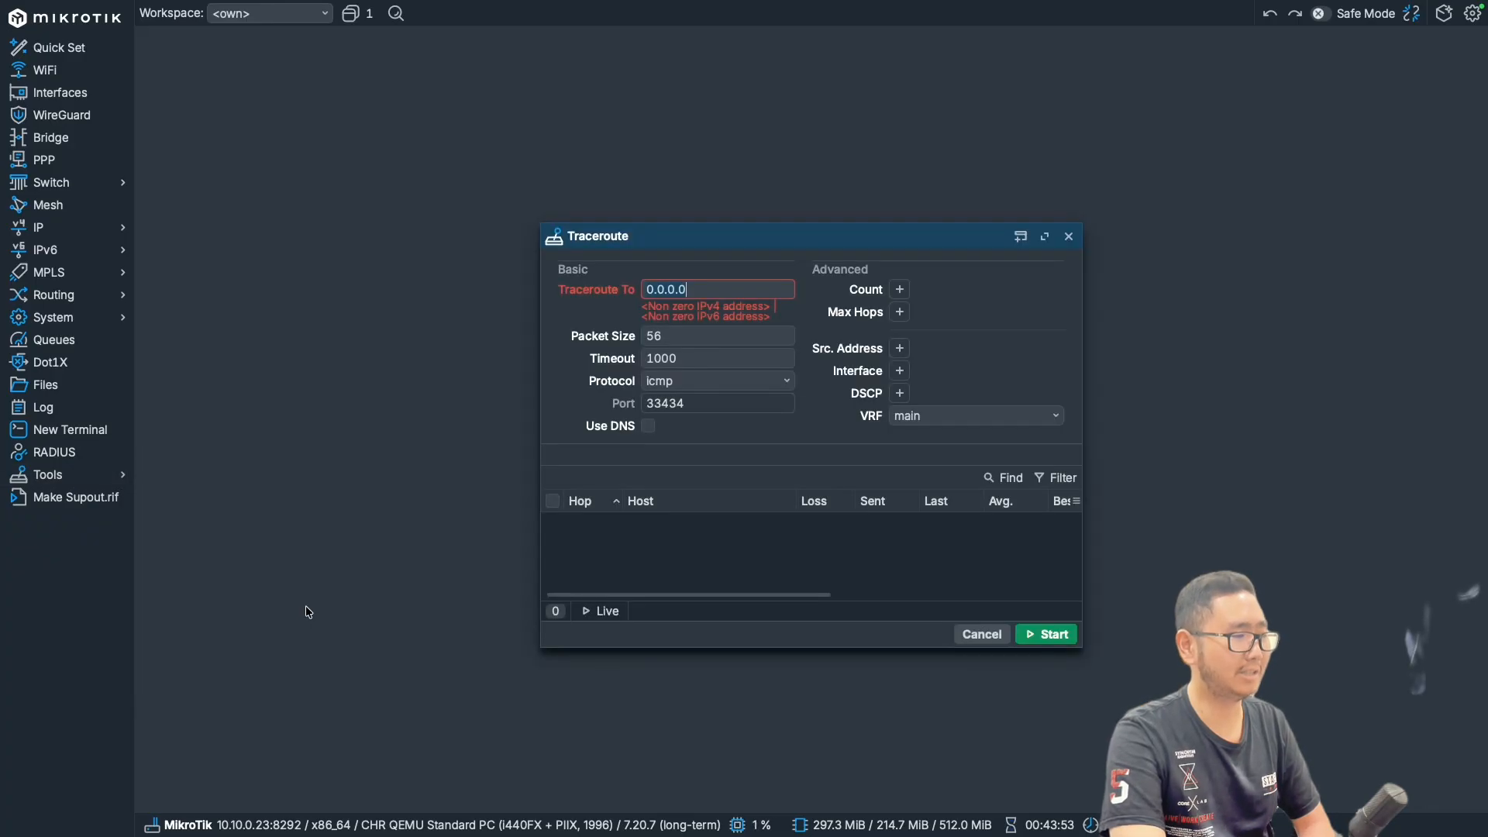
click(733, 287)
text(8.8.8.8)
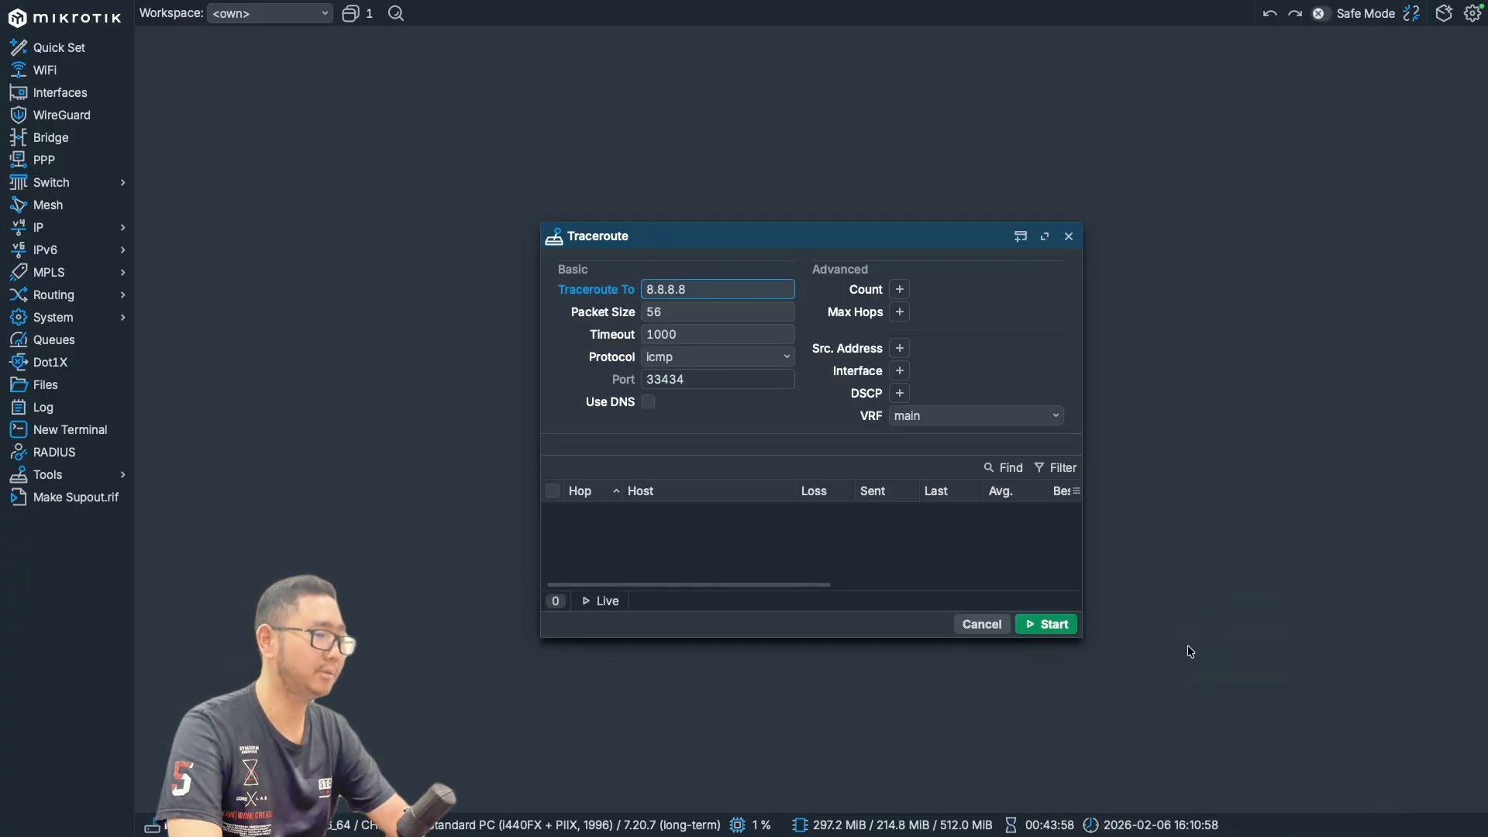
click(1050, 626)
- Enlarge and reposition the Traceroute window so every hop and all result columns fit
drag(950, 248, 955, 101)
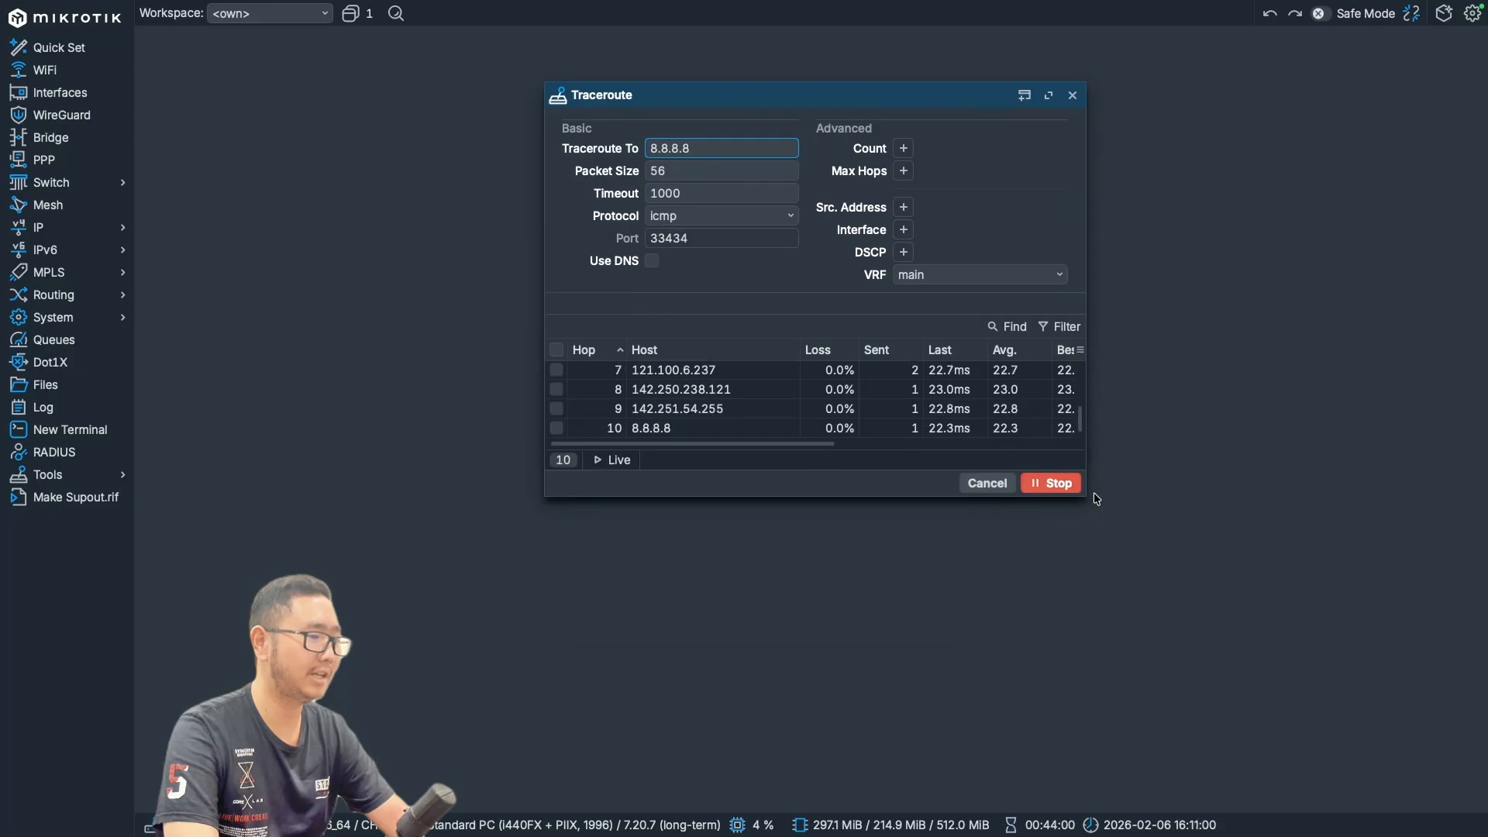
drag(1085, 496, 1419, 767)
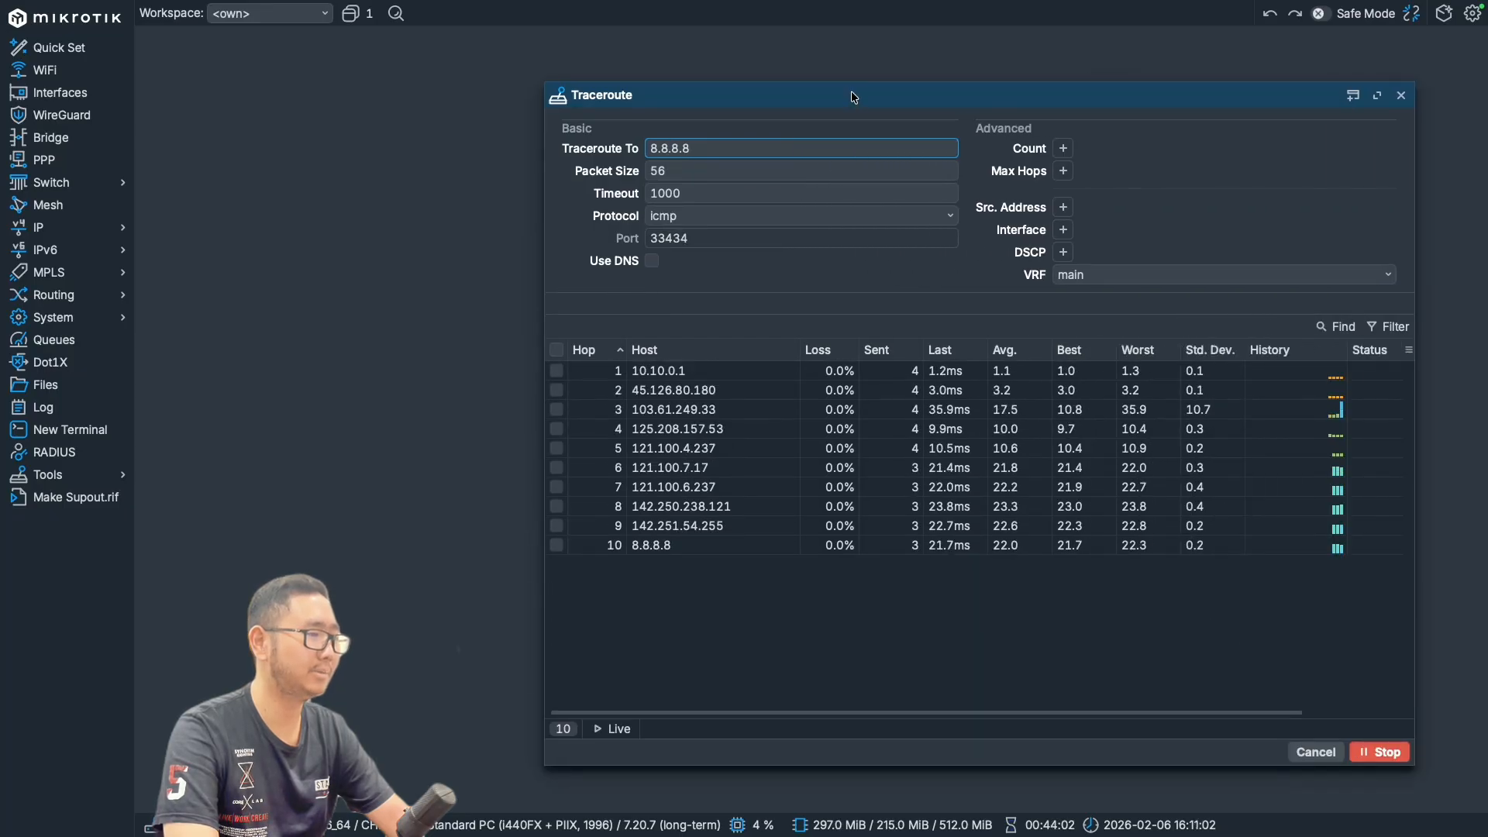
drag(851, 90, 578, 72)
drag(1140, 409, 1281, 408)
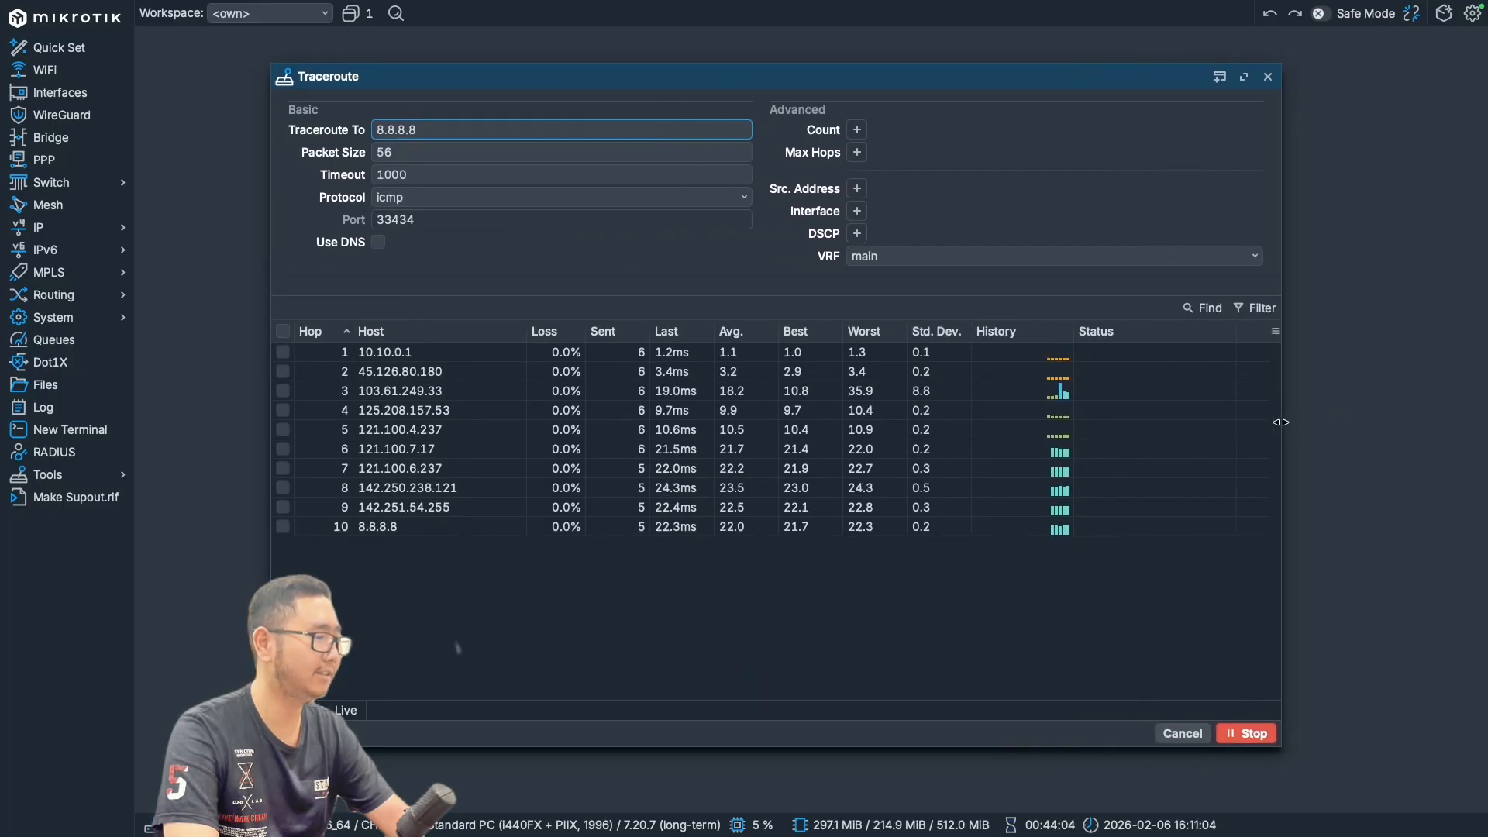
- Examine the traceroute hops one by one from the first gateway to 8.8.8.8, and stop the trace
click(404, 359)
click(416, 375)
click(421, 395)
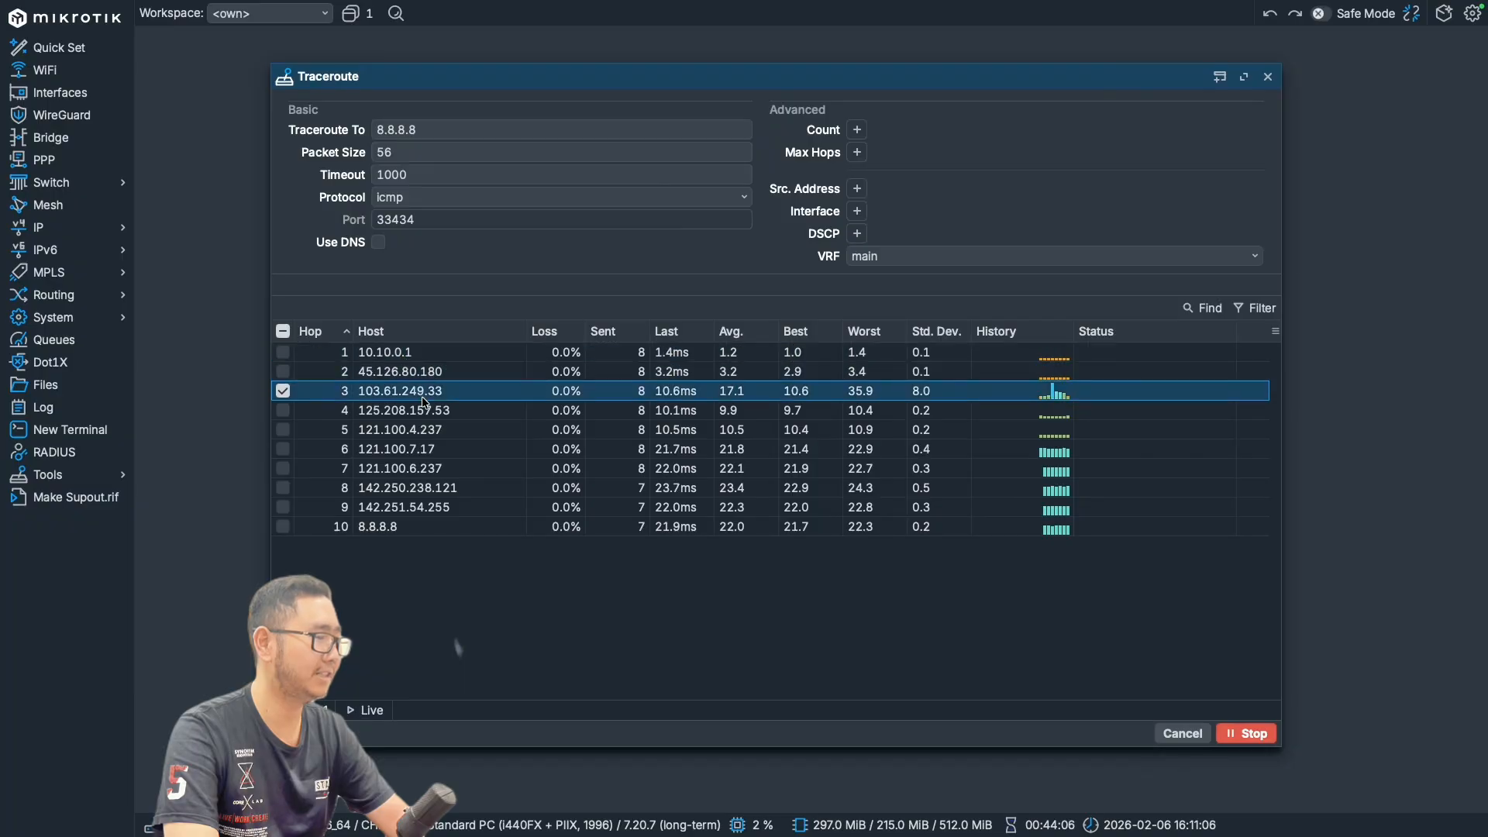
click(428, 433)
click(434, 491)
click(426, 510)
click(409, 532)
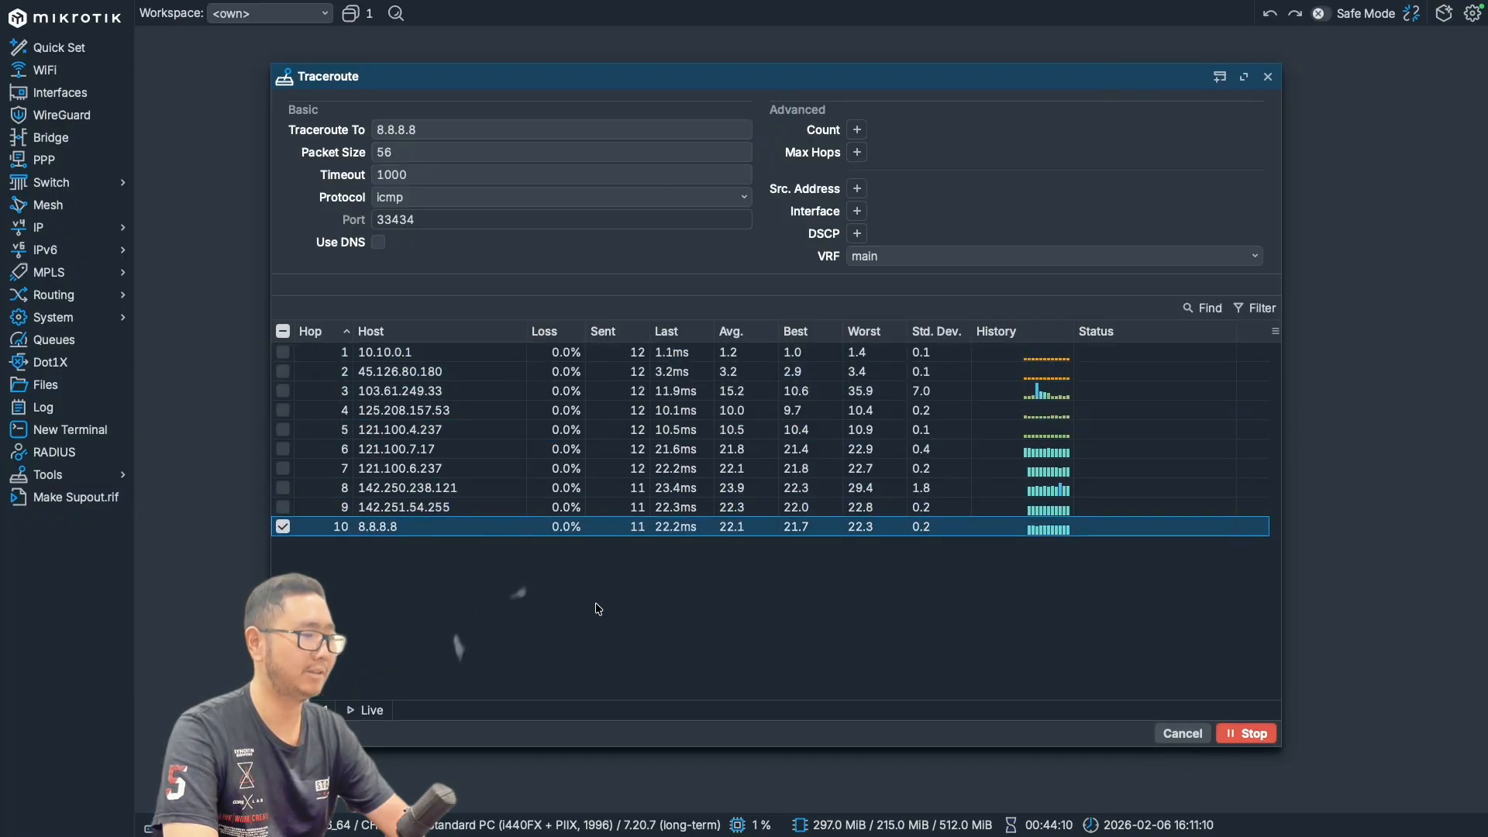
click(612, 616)
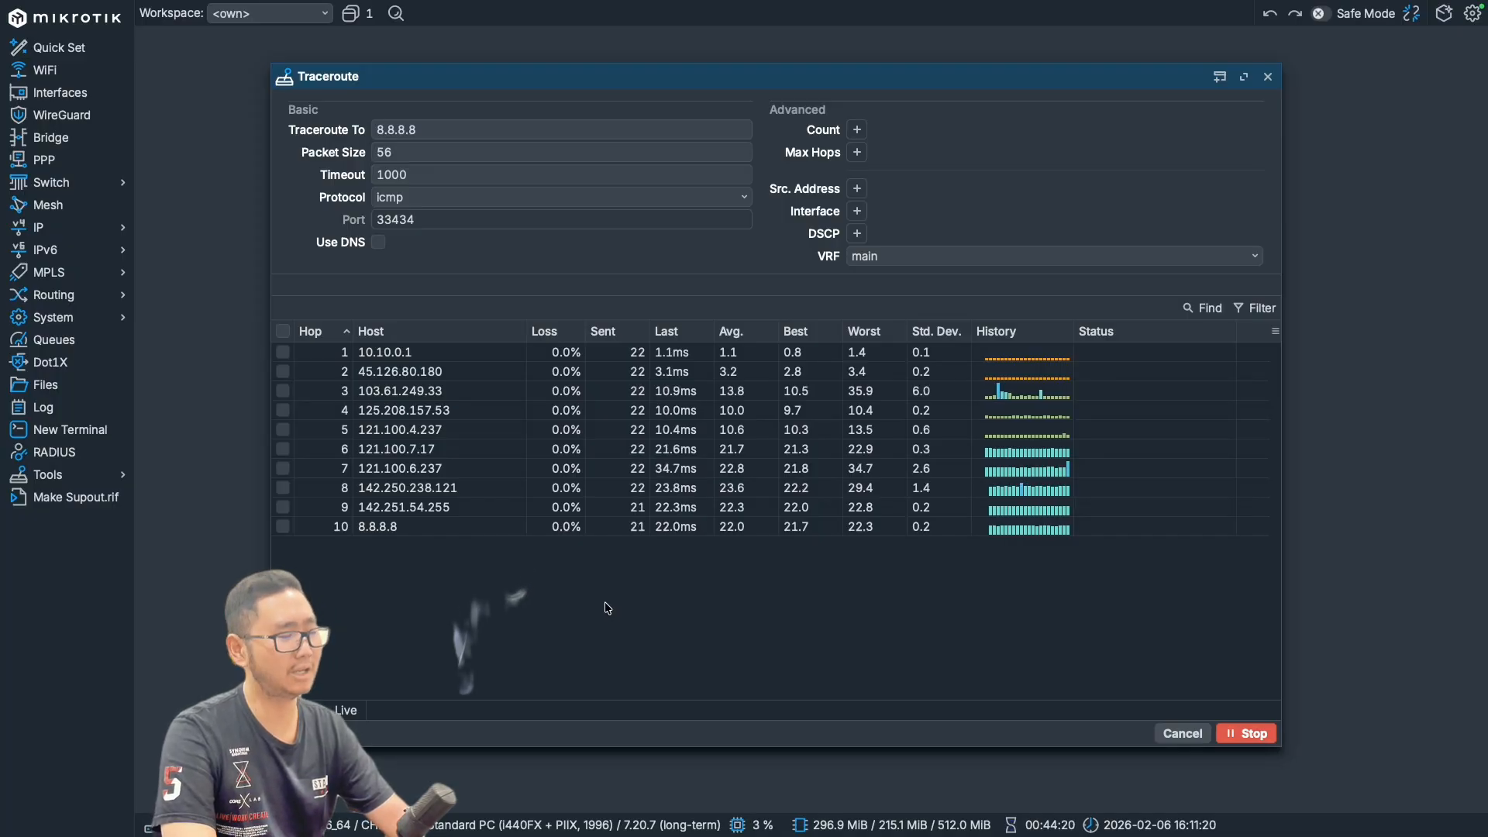
click(1247, 733)
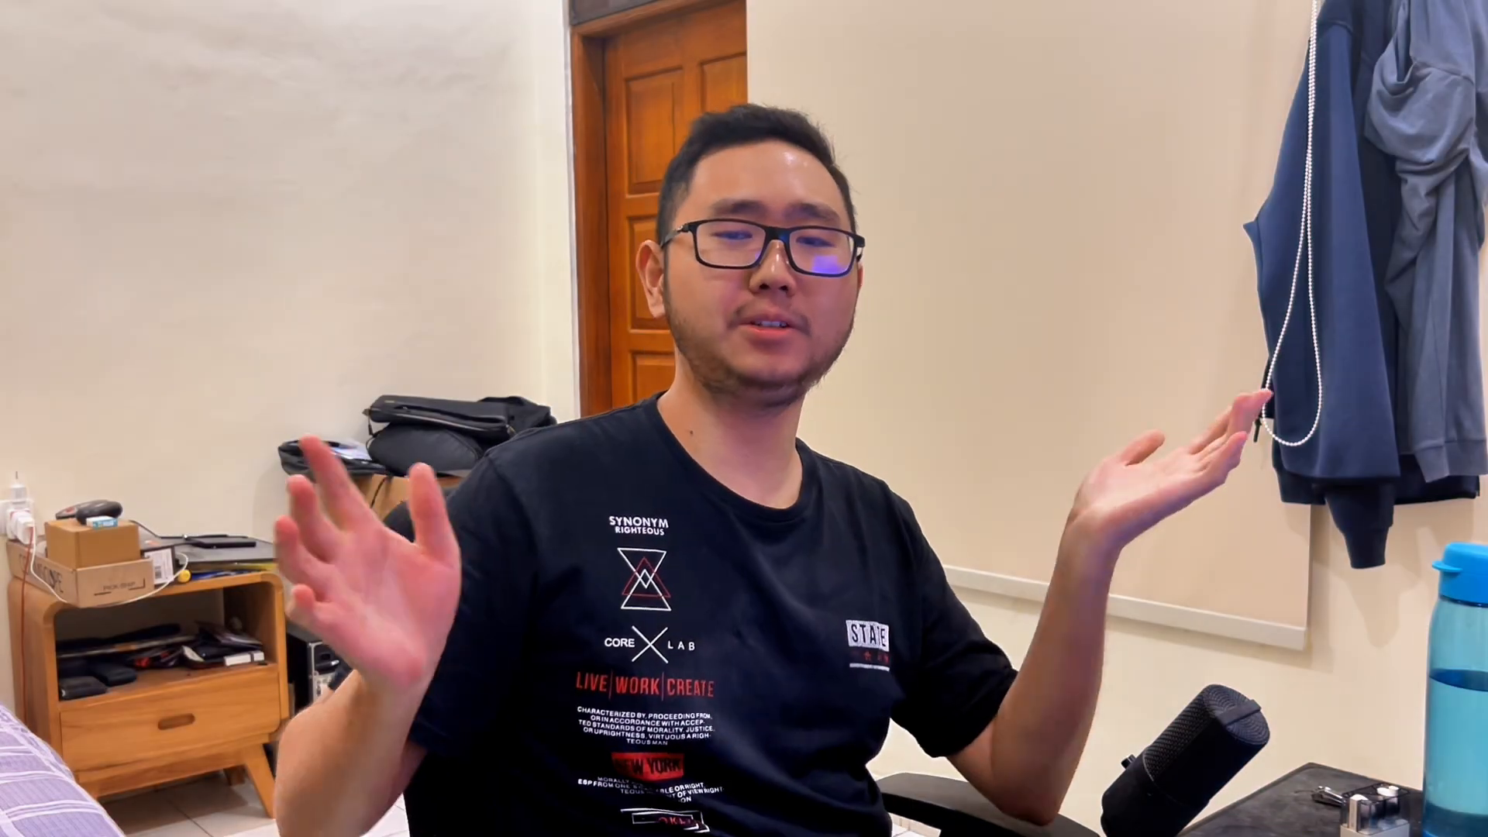